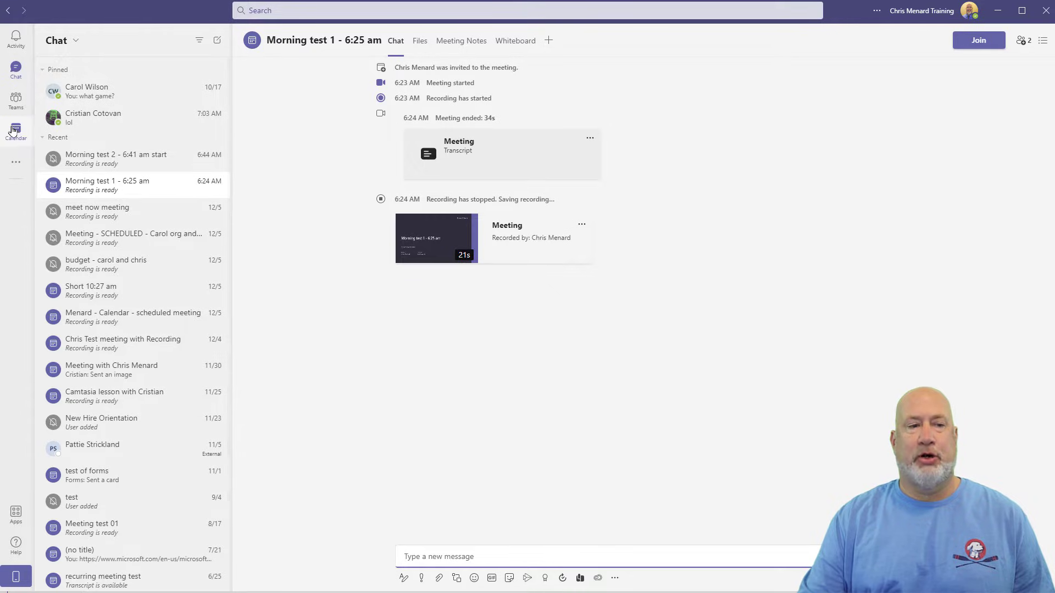
Open the full details of the Monday meeting "Morning test 1 - 6:25 am" from the calendar.
{"action": "left_click", "coordinate": [16, 131]}
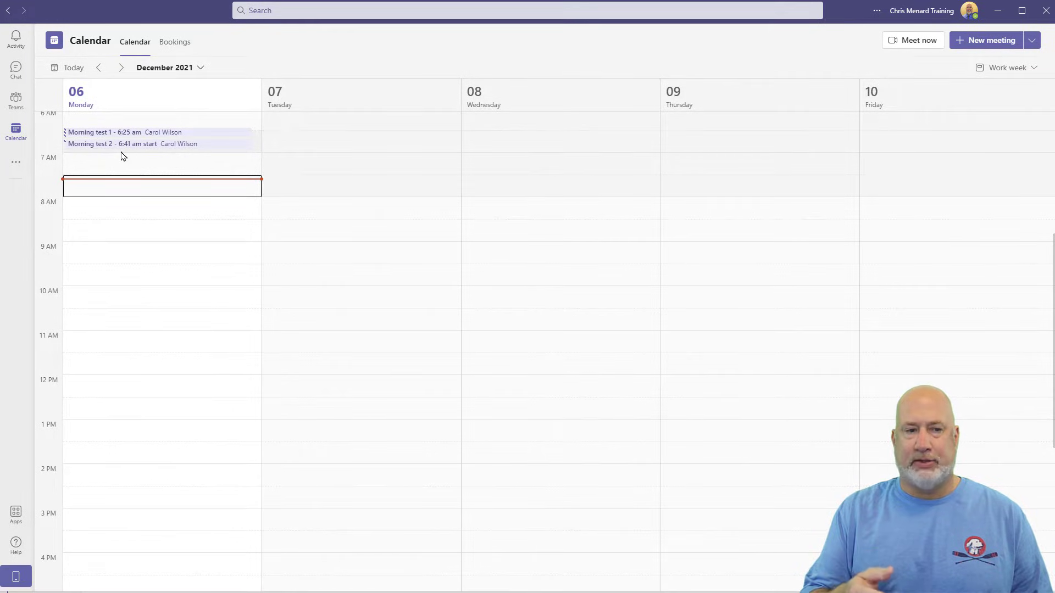
{"action": "scroll", "coordinate": [264, 231], "scroll_direction": "up", "scroll_amount": 3}
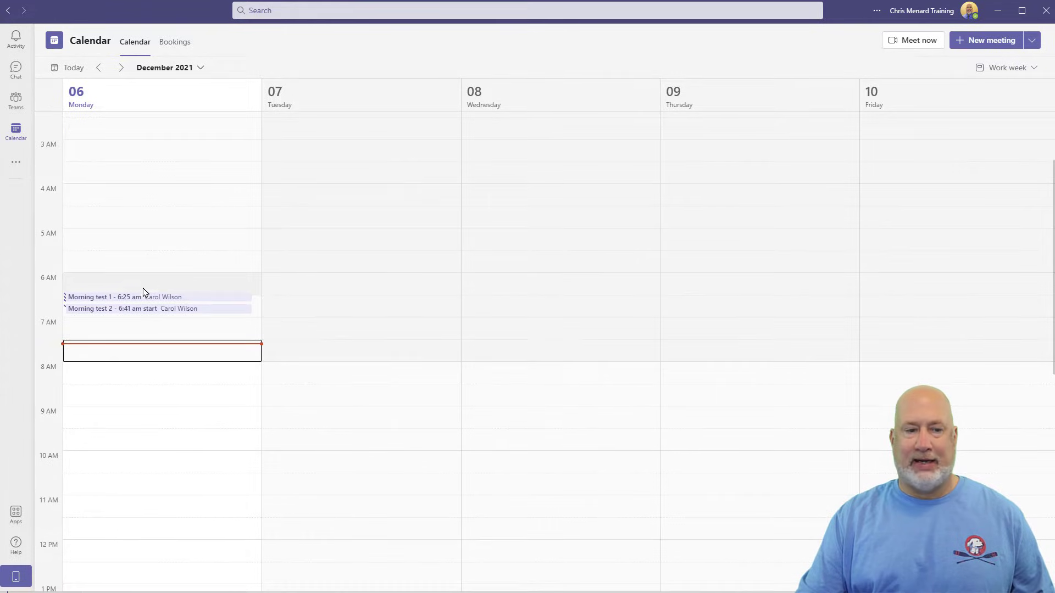
{"action": "mouse_move", "coordinate": [149, 304]}
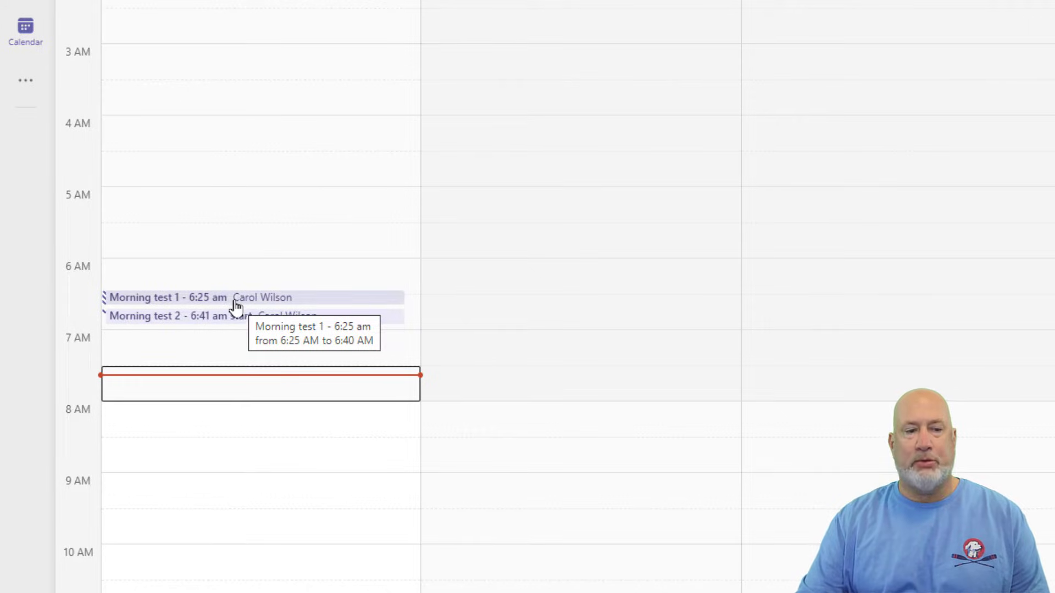
{"action": "left_click", "coordinate": [287, 302]}
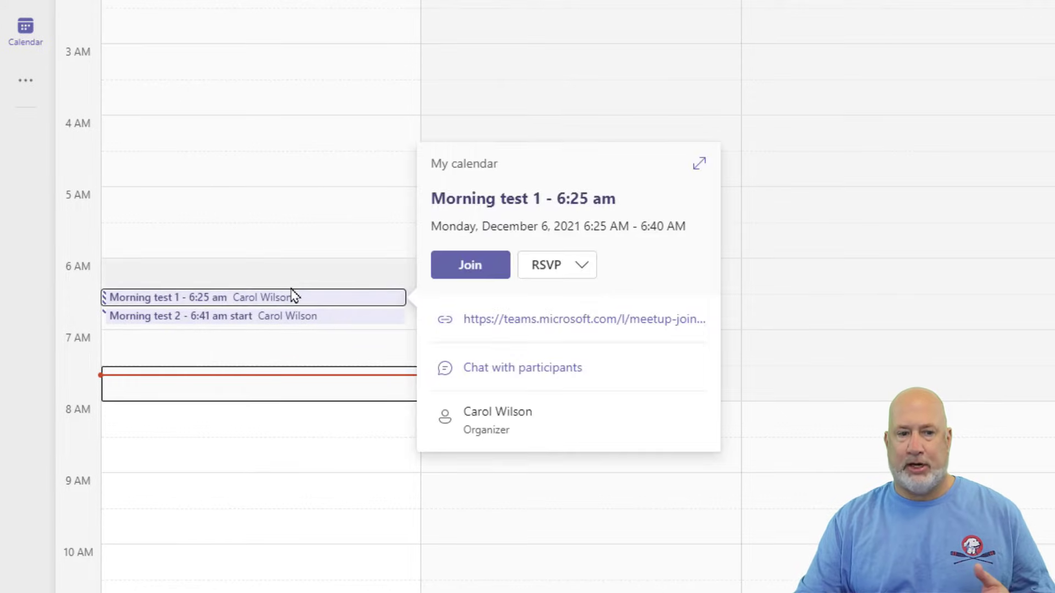
{"action": "left_click", "coordinate": [302, 302]}
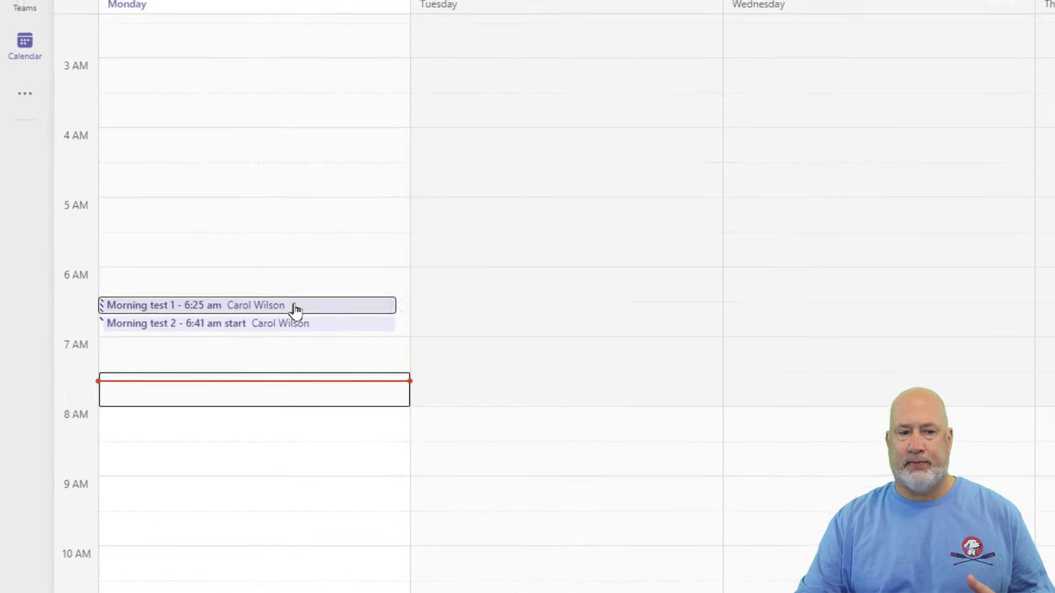
{"action": "double_click", "coordinate": [295, 307]}
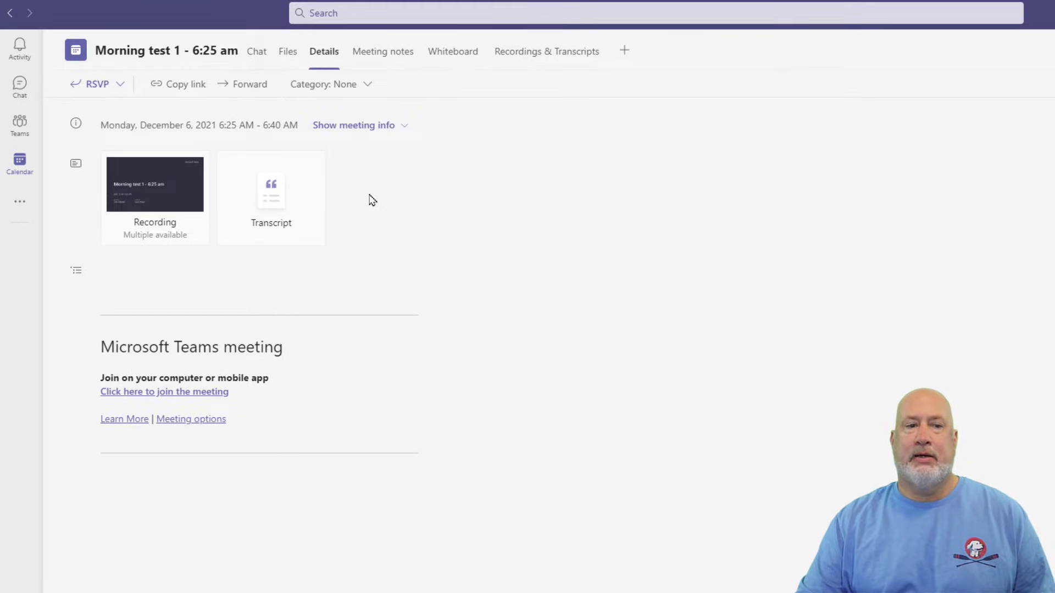
Open the meeting recording from the chat of "Morning test 1 - 6:25 am".
{"action": "left_click", "coordinate": [257, 54]}
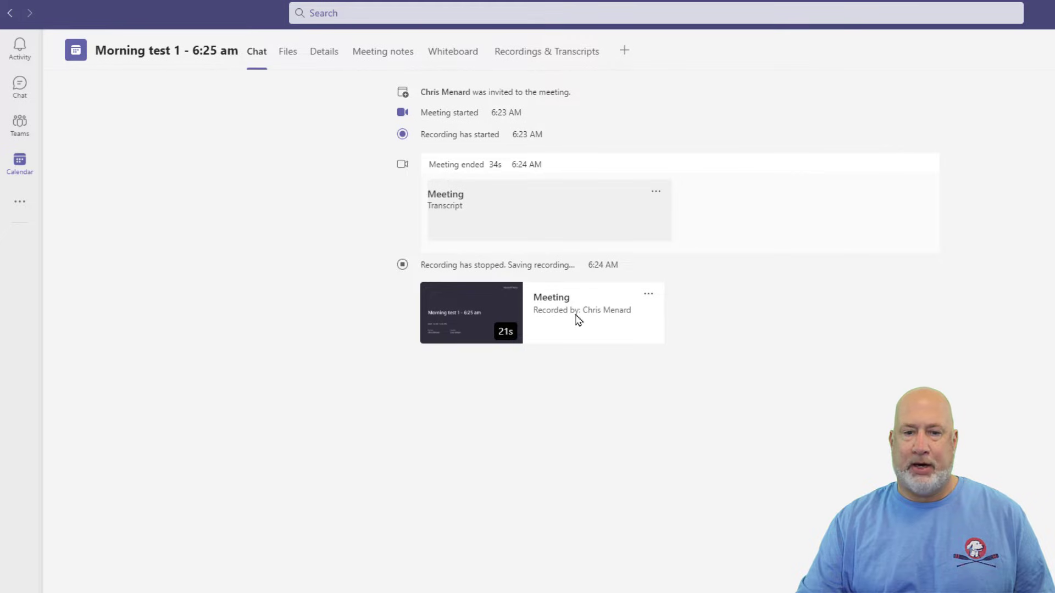
{"action": "left_click", "coordinate": [649, 298]}
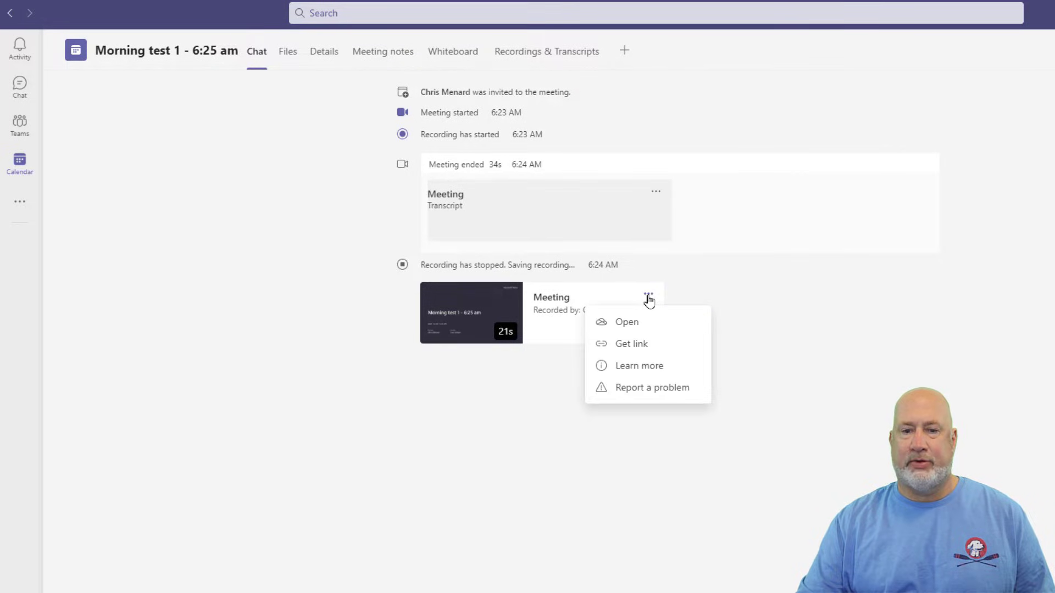
{"action": "left_click", "coordinate": [635, 332]}
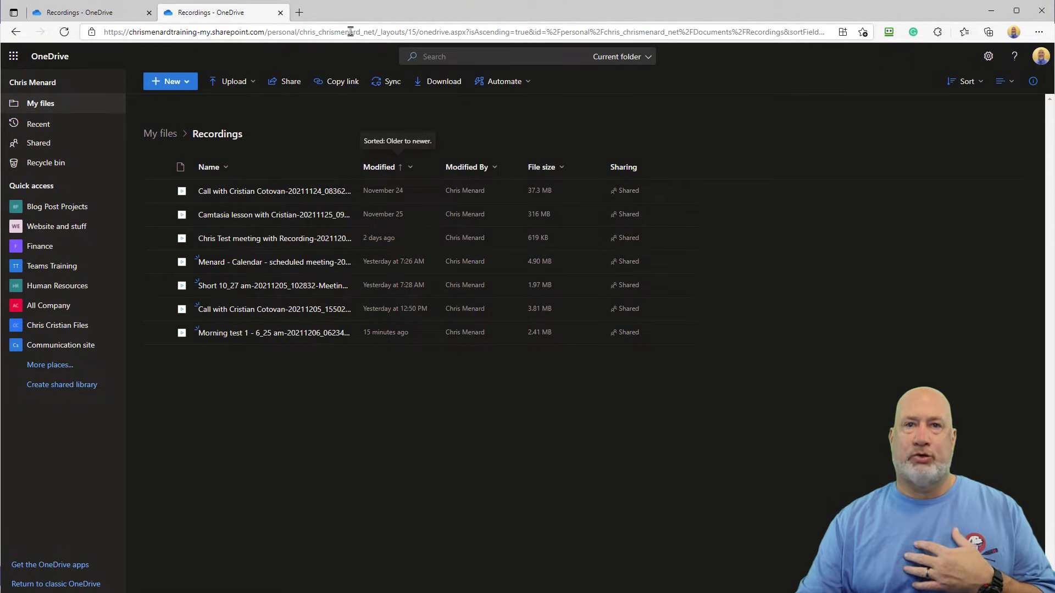
Sort all of My files in OneDrive by name in ascending order and open the Recordings folder.
{"action": "left_click", "coordinate": [49, 105]}
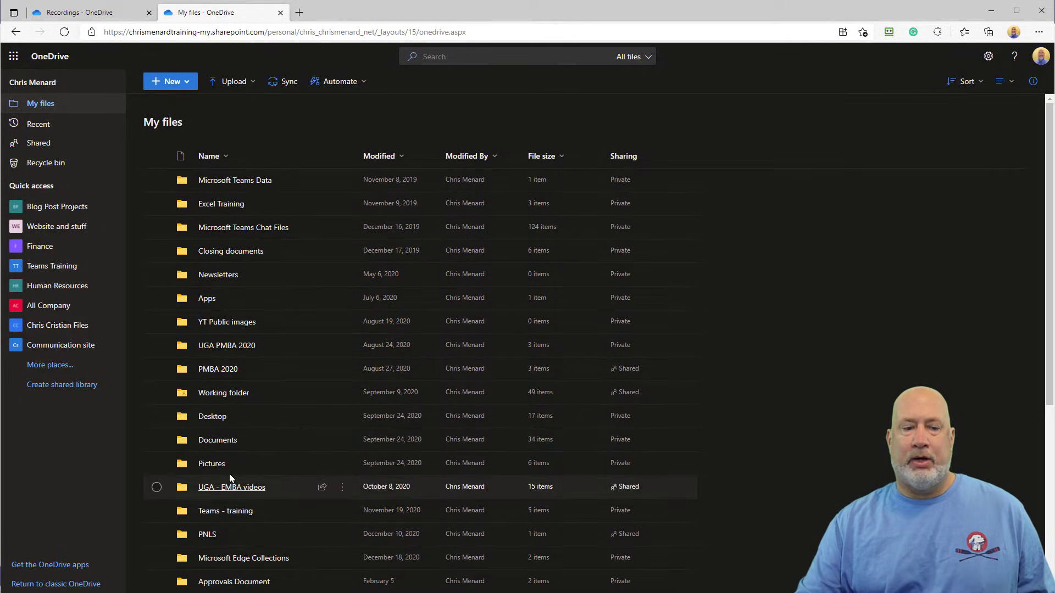
{"action": "scroll", "coordinate": [225, 436], "scroll_direction": "down", "scroll_amount": 4}
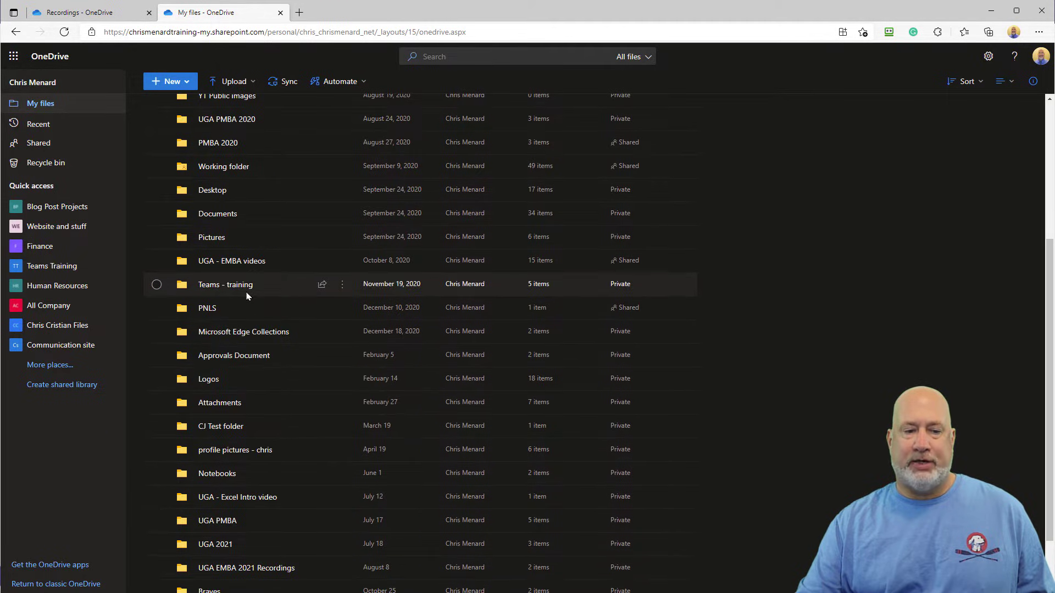
{"action": "scroll", "coordinate": [235, 115], "scroll_direction": "up", "scroll_amount": 5}
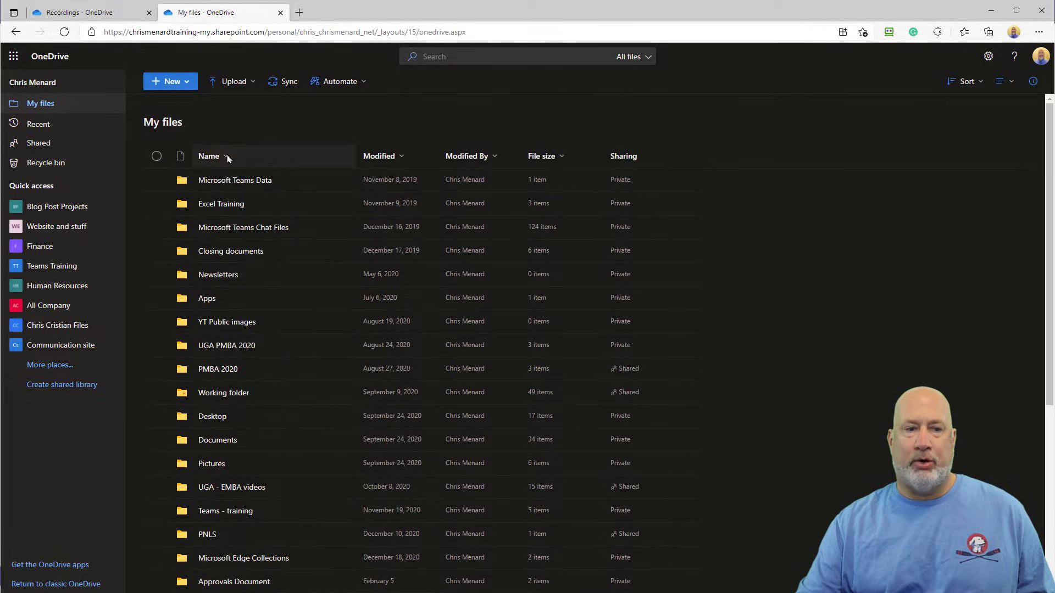
{"action": "left_click", "coordinate": [227, 157]}
{"action": "left_click", "coordinate": [230, 174]}
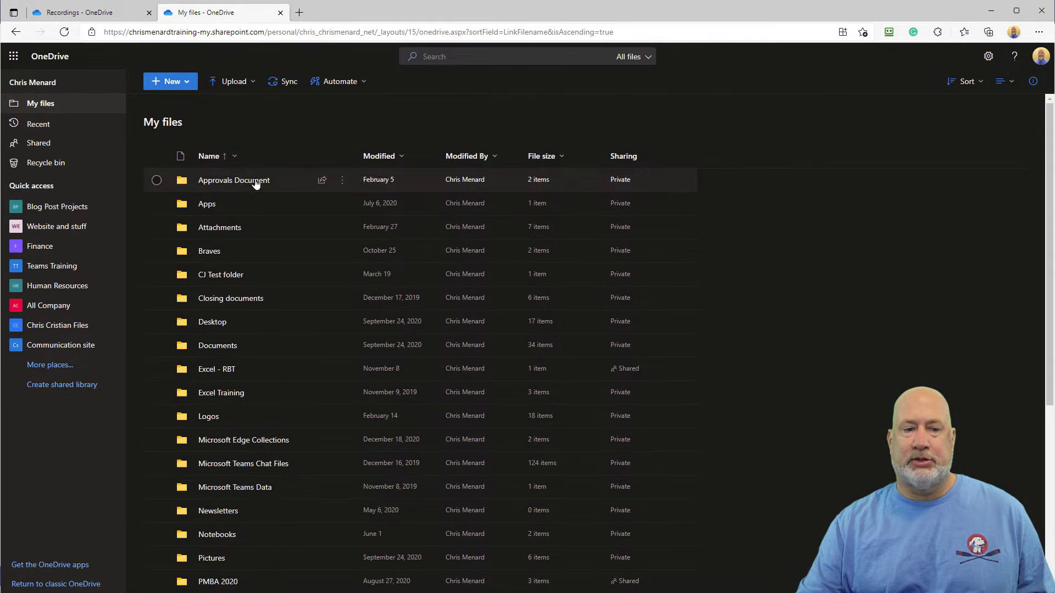
{"action": "scroll", "coordinate": [246, 282], "scroll_direction": "down", "scroll_amount": 4}
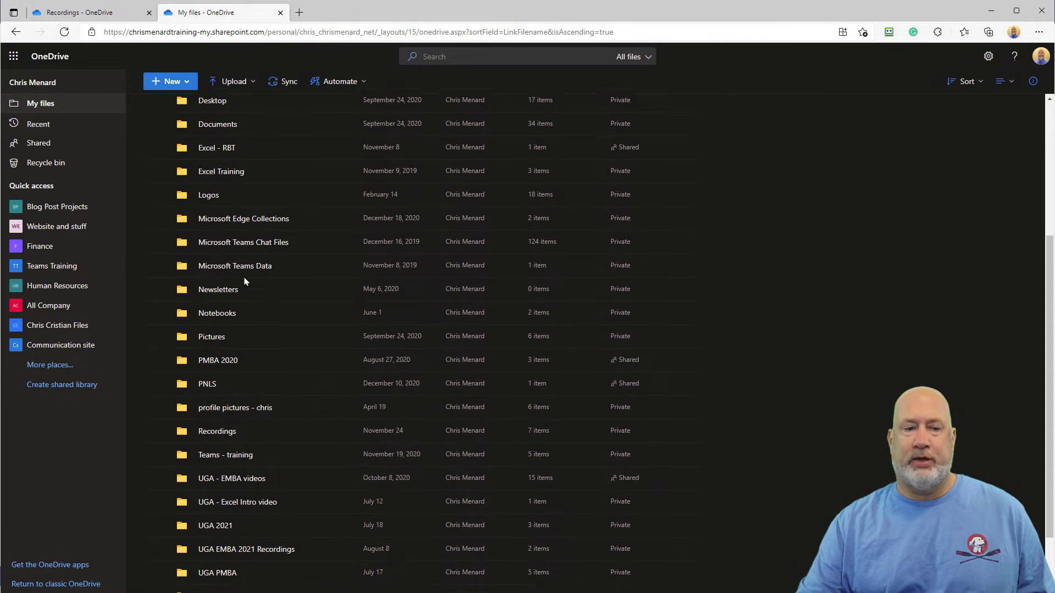
{"action": "left_click", "coordinate": [232, 432]}
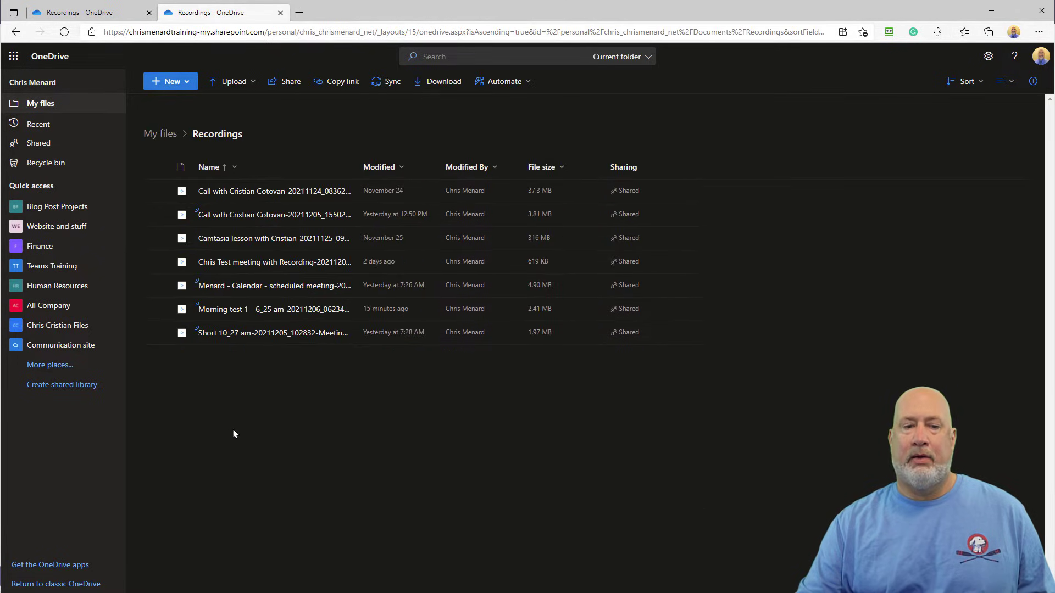
Sort the recordings by modified date from older to newer and show the available actions for the Morning test 1 recording.
{"action": "left_click", "coordinate": [393, 168]}
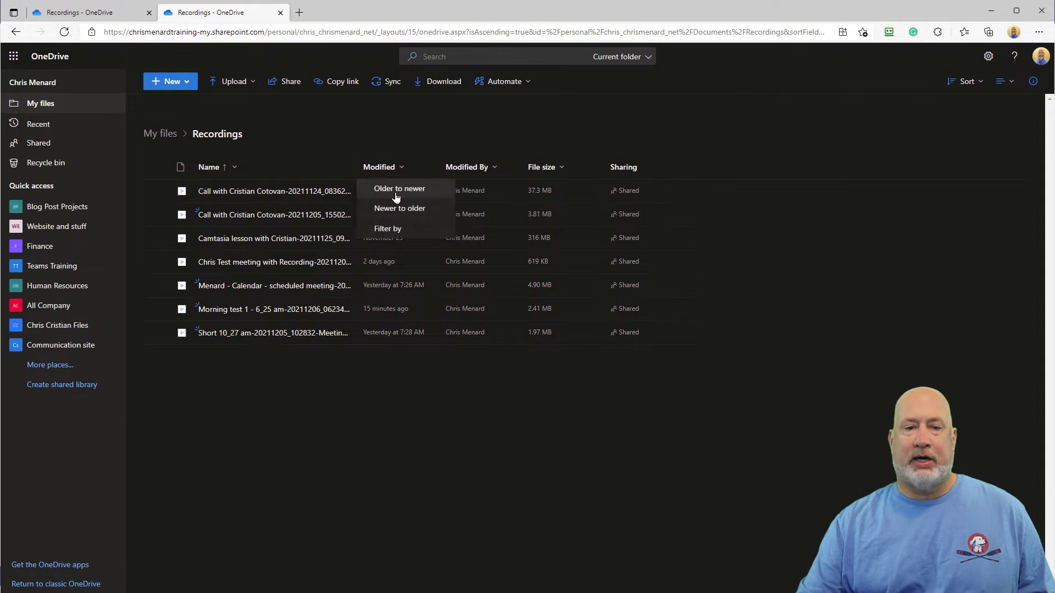
{"action": "left_click", "coordinate": [395, 191]}
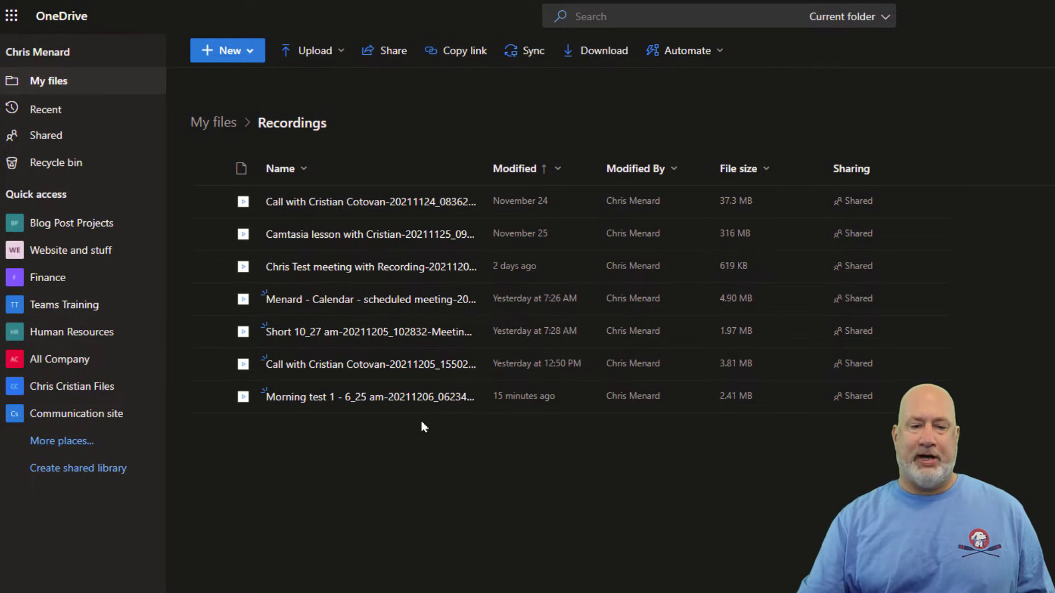
{"action": "mouse_move", "coordinate": [436, 400]}
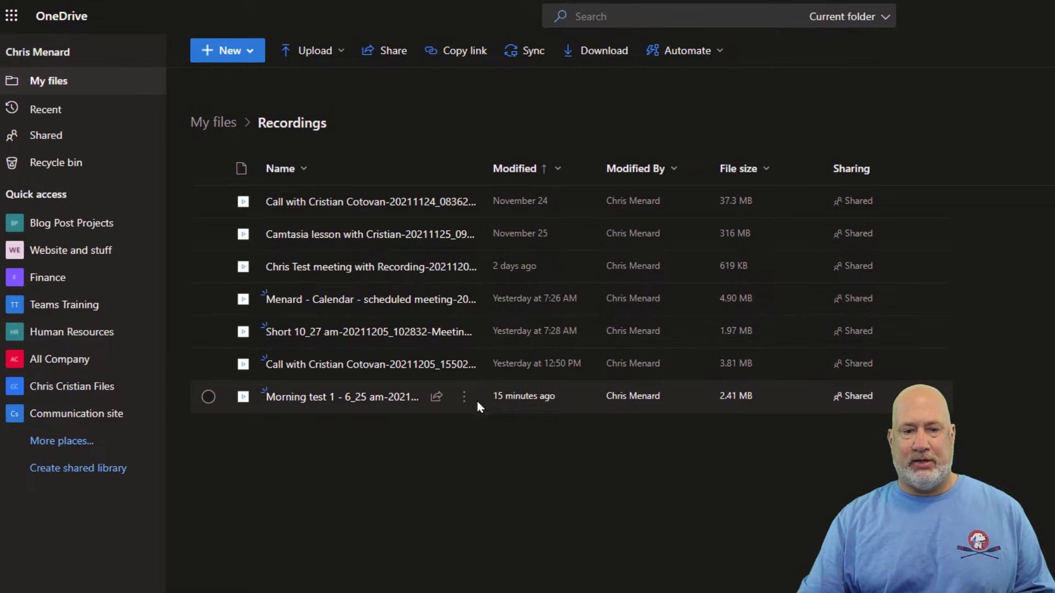
{"action": "left_click", "coordinate": [464, 399]}
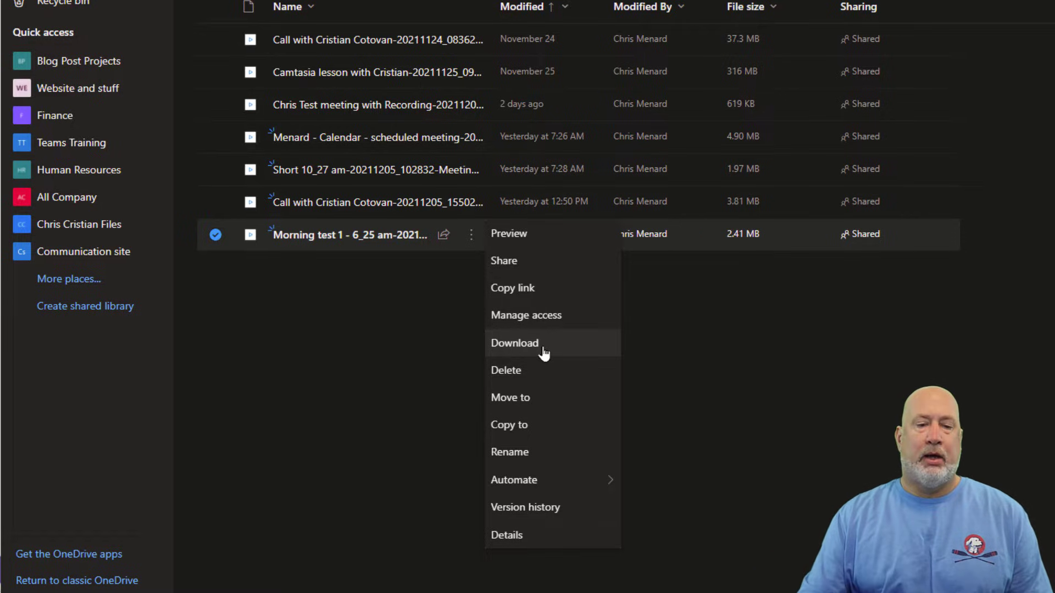
{"action": "left_click", "coordinate": [440, 354]}
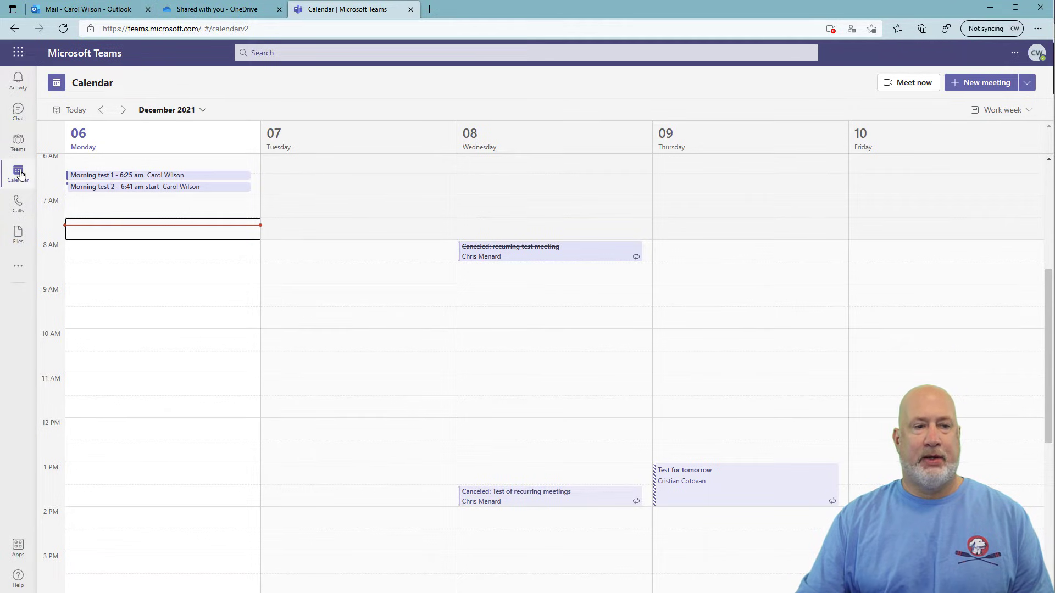
Open "Morning test 1 - 6:25 am" for editing from the organizer's Teams calendar and view its attendance report.
{"action": "left_click", "coordinate": [129, 174]}
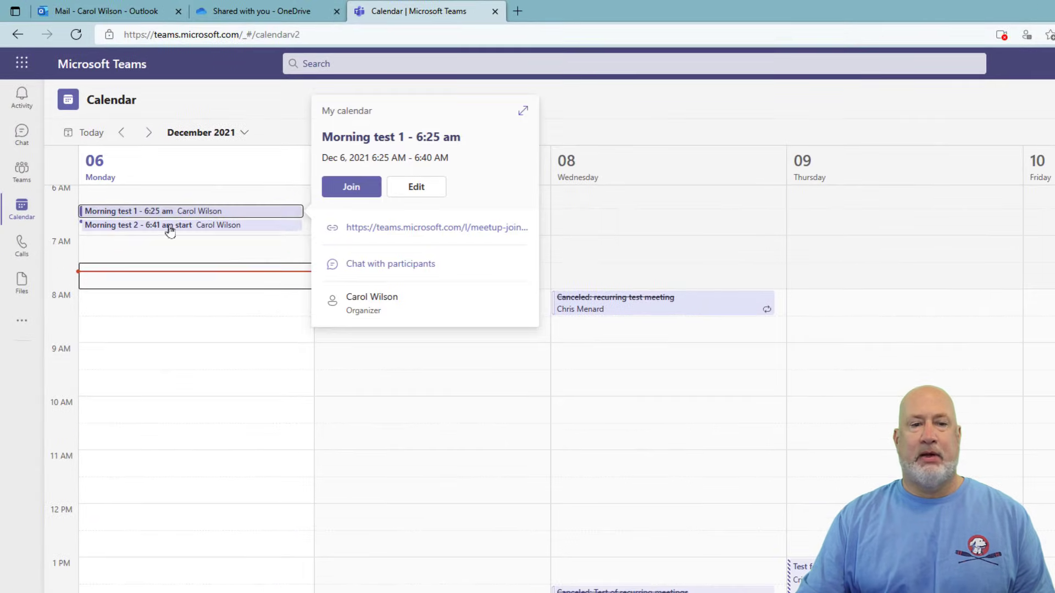
{"action": "left_click", "coordinate": [417, 187]}
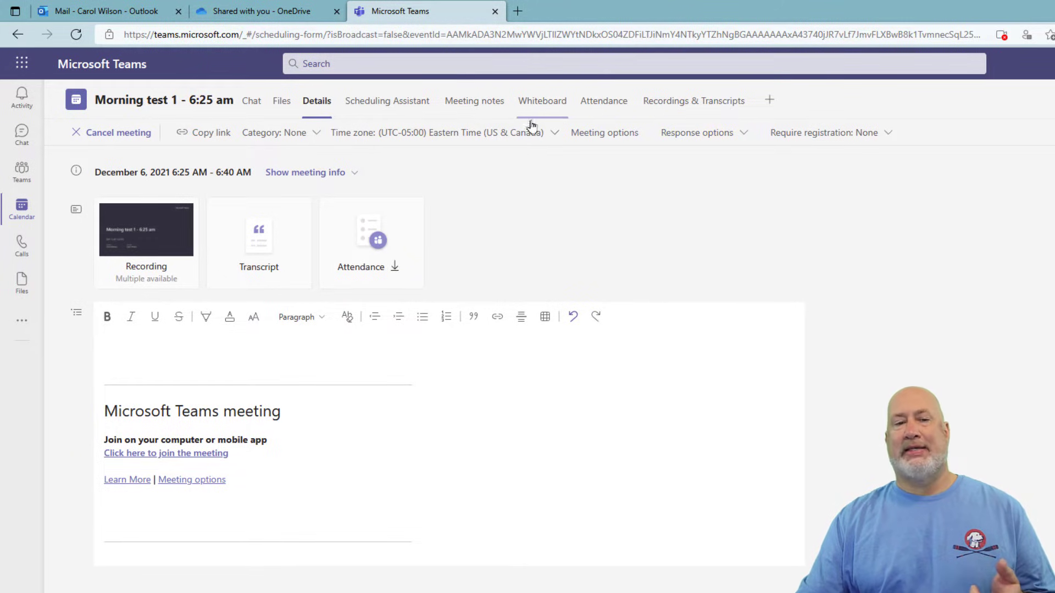
{"action": "left_click", "coordinate": [598, 108]}
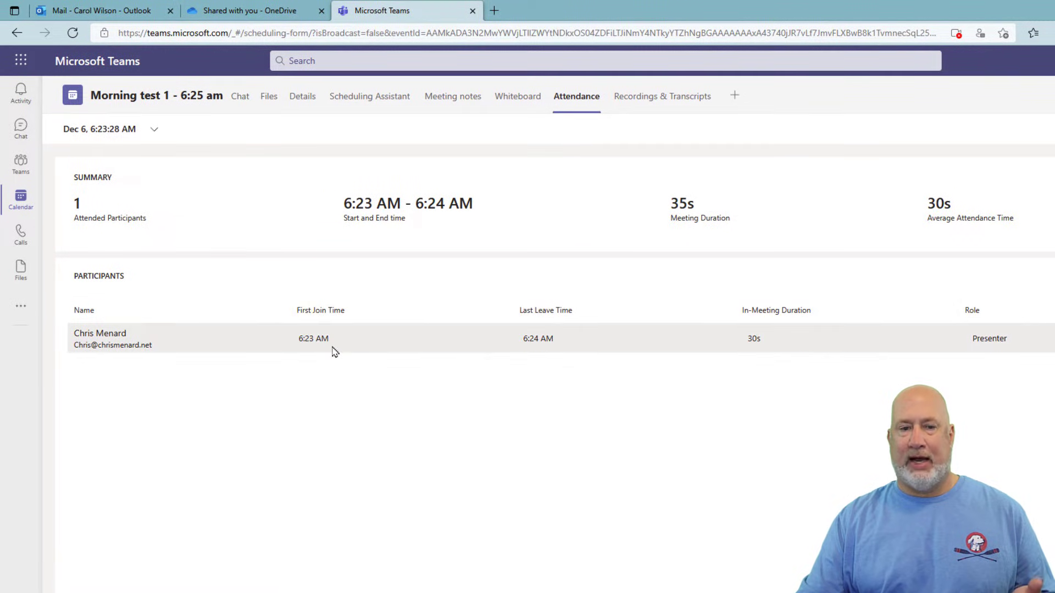
Review the meeting's chat and details, ending on its recordings and transcripts.
{"action": "left_click", "coordinate": [241, 98]}
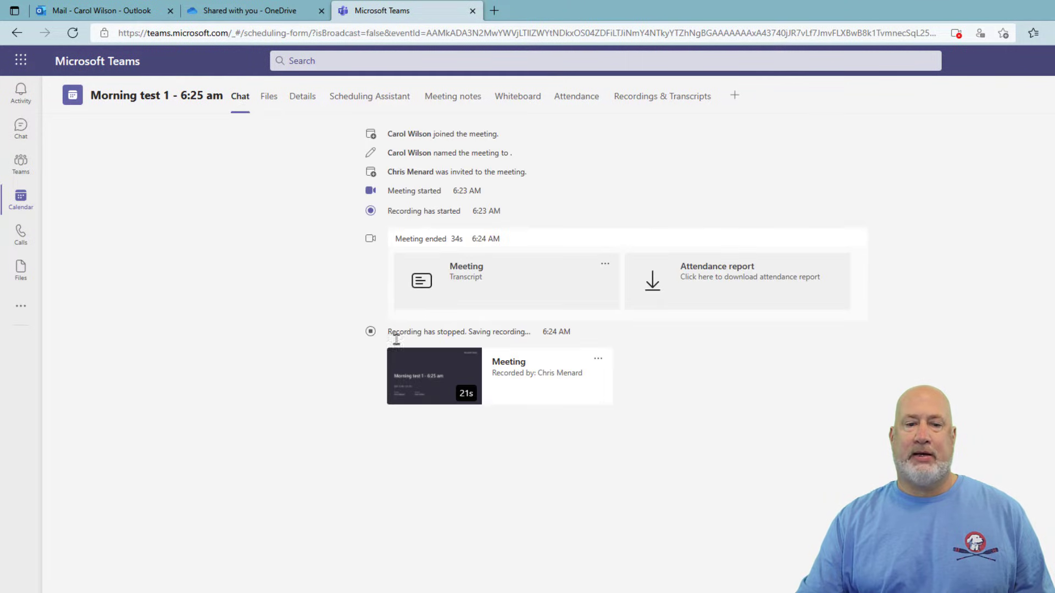
{"action": "left_click", "coordinate": [308, 105]}
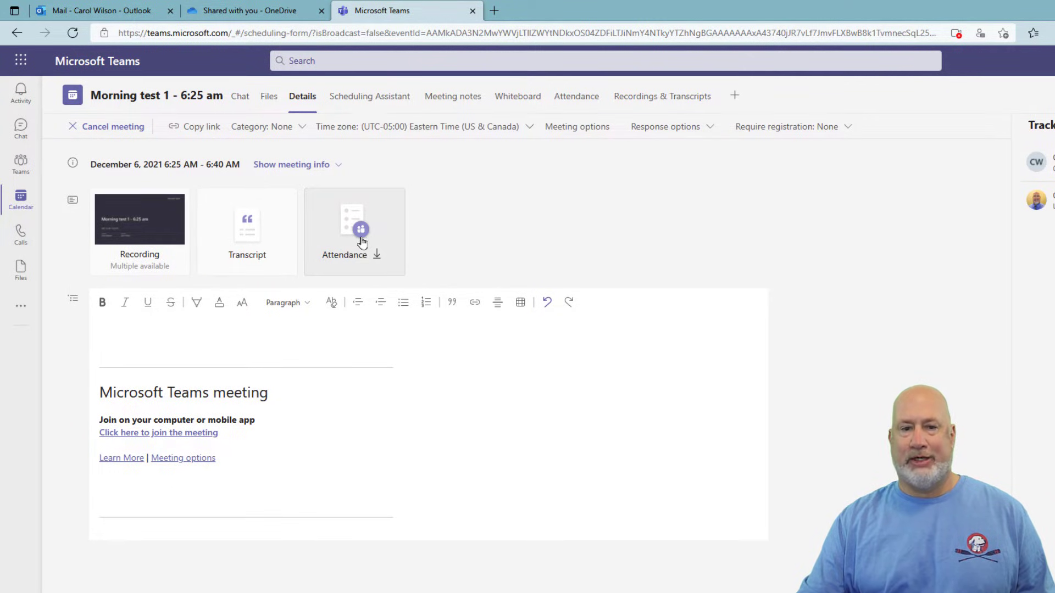
{"action": "left_click", "coordinate": [662, 111]}
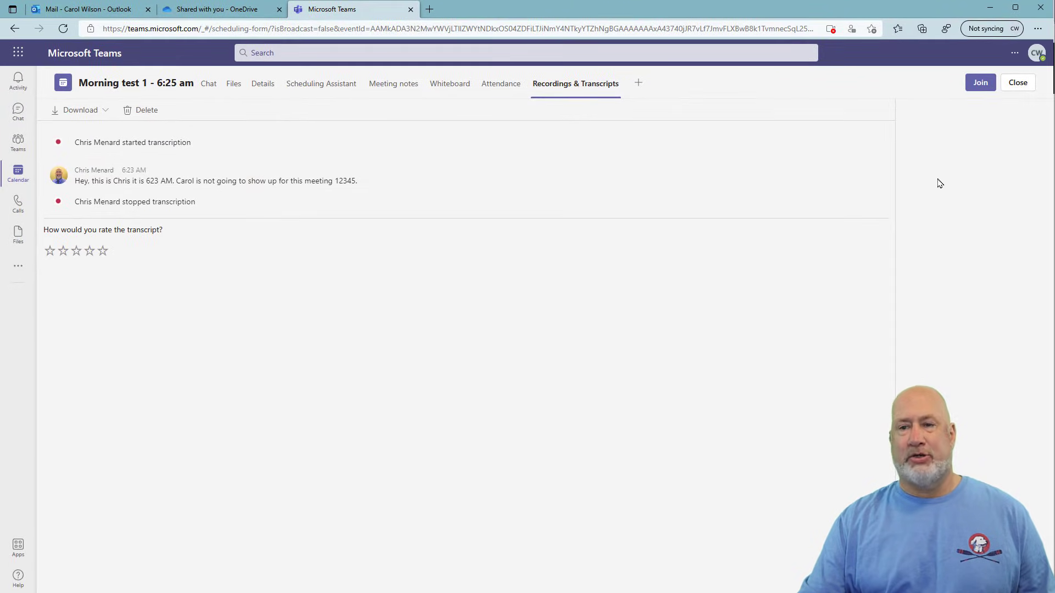
Open the recording from the meeting chat in OneDrive, then close it again.
{"action": "left_click", "coordinate": [208, 86]}
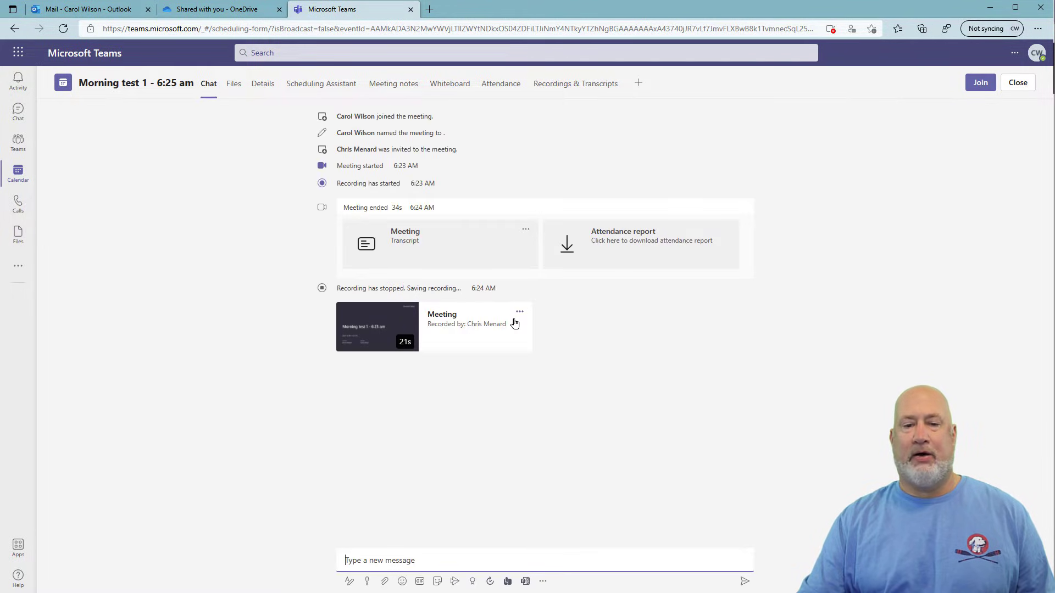
{"action": "left_click", "coordinate": [519, 312]}
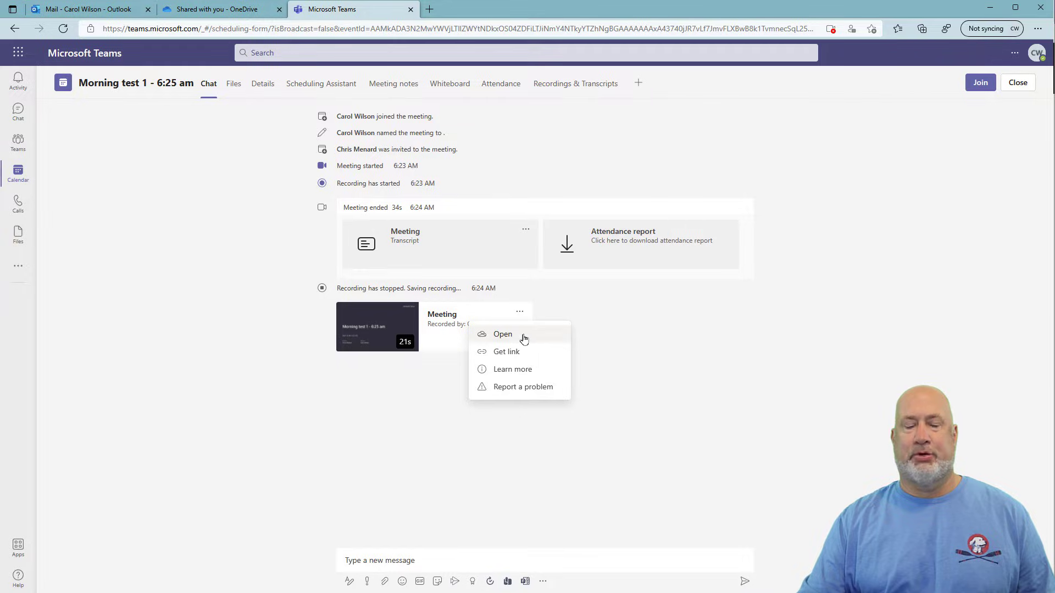
{"action": "left_click", "coordinate": [524, 337]}
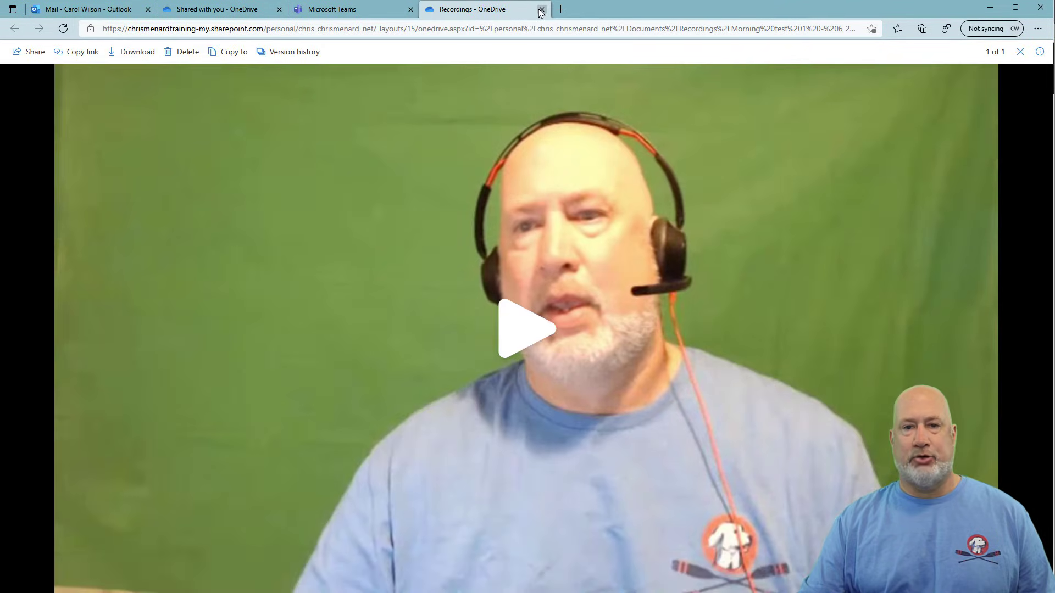
{"action": "left_click", "coordinate": [541, 10]}
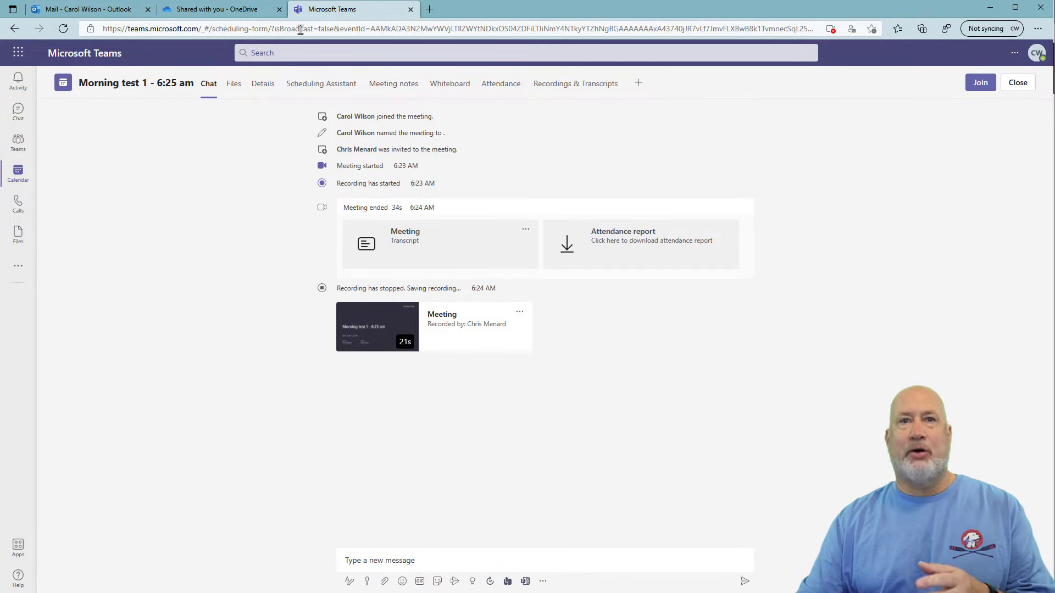
Switch to the organizer's OneDrive and open the Recordings folder in My files.
{"action": "left_click", "coordinate": [245, 12]}
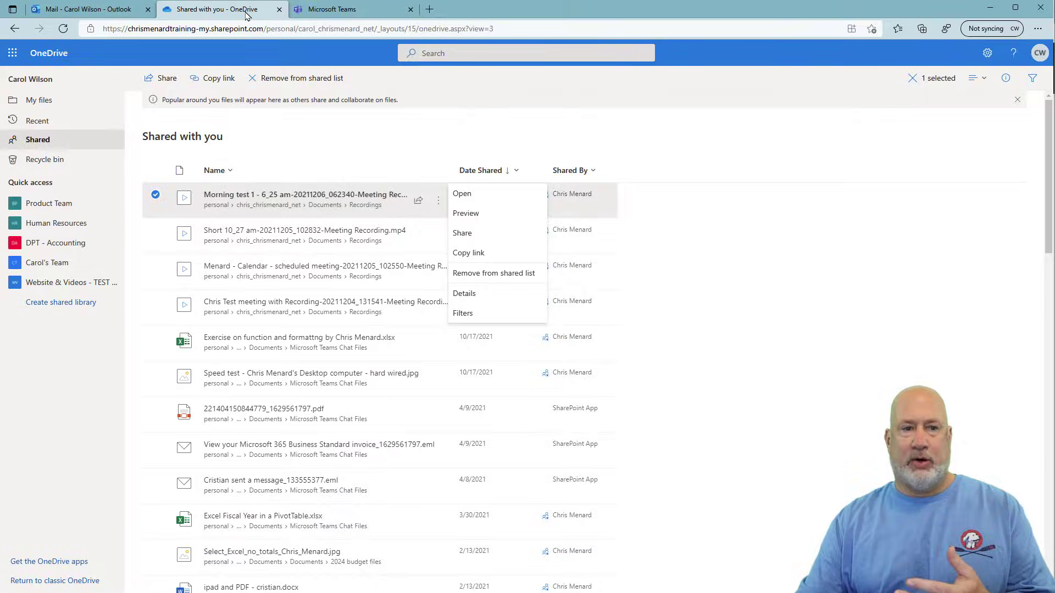
{"action": "left_click", "coordinate": [46, 104]}
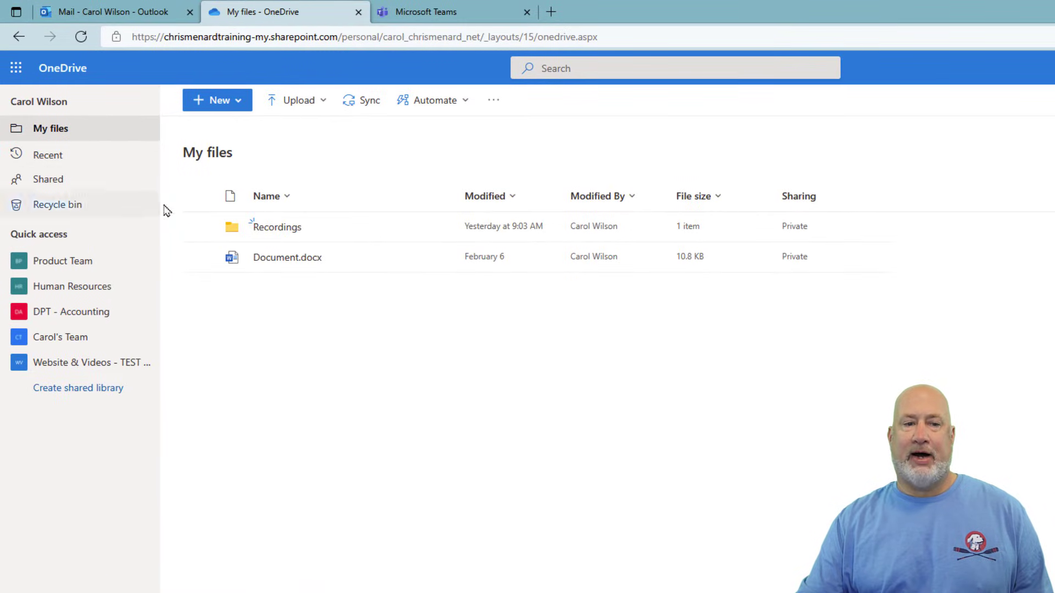
{"action": "left_click", "coordinate": [267, 235]}
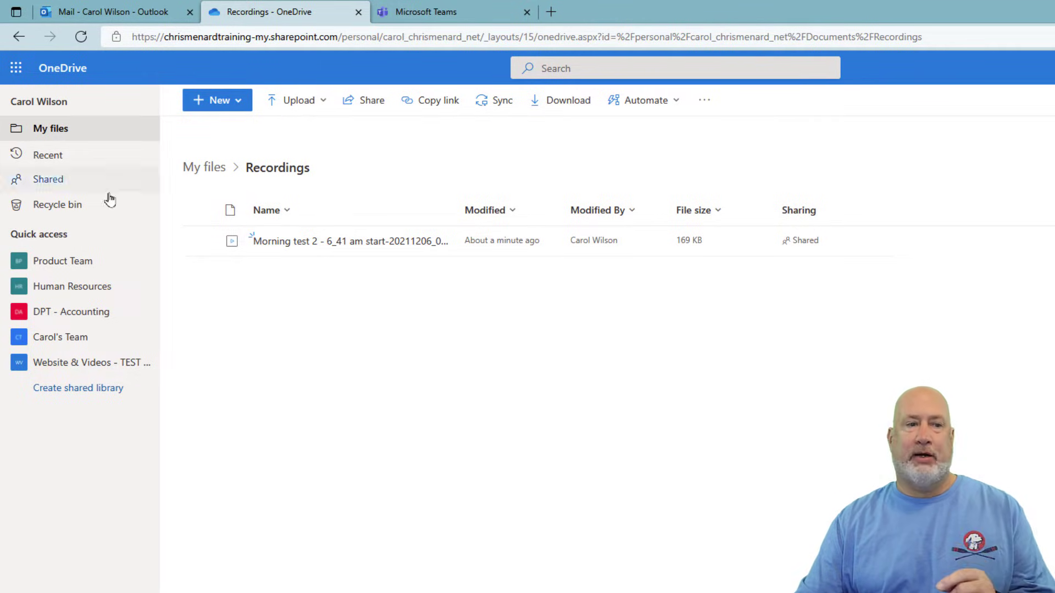
Go to the files shared with the organizer and show the available actions for the Morning test 1 recording.
{"action": "left_click", "coordinate": [52, 183]}
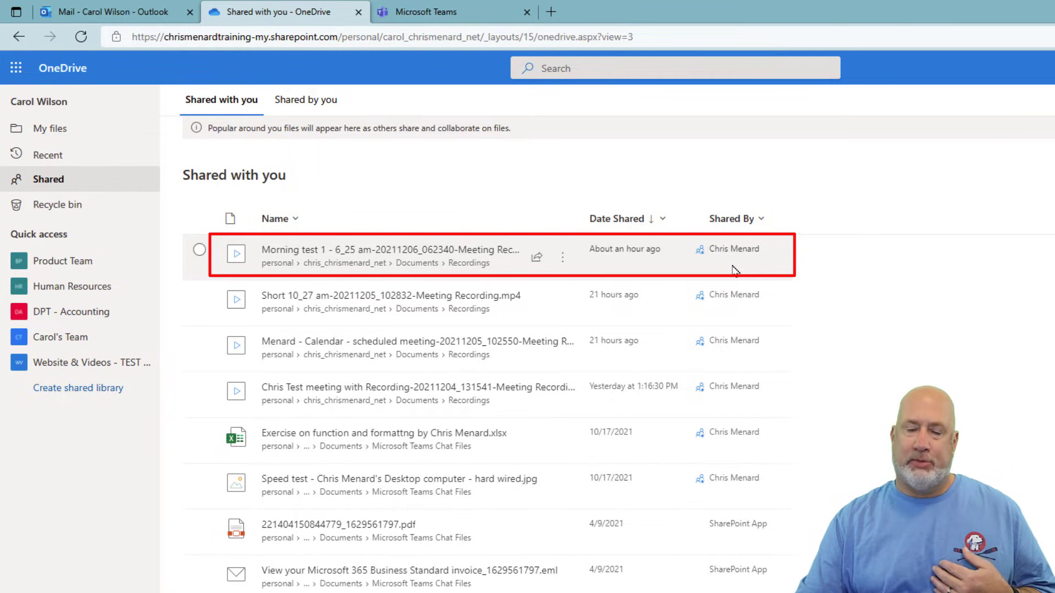
{"action": "left_click", "coordinate": [564, 264]}
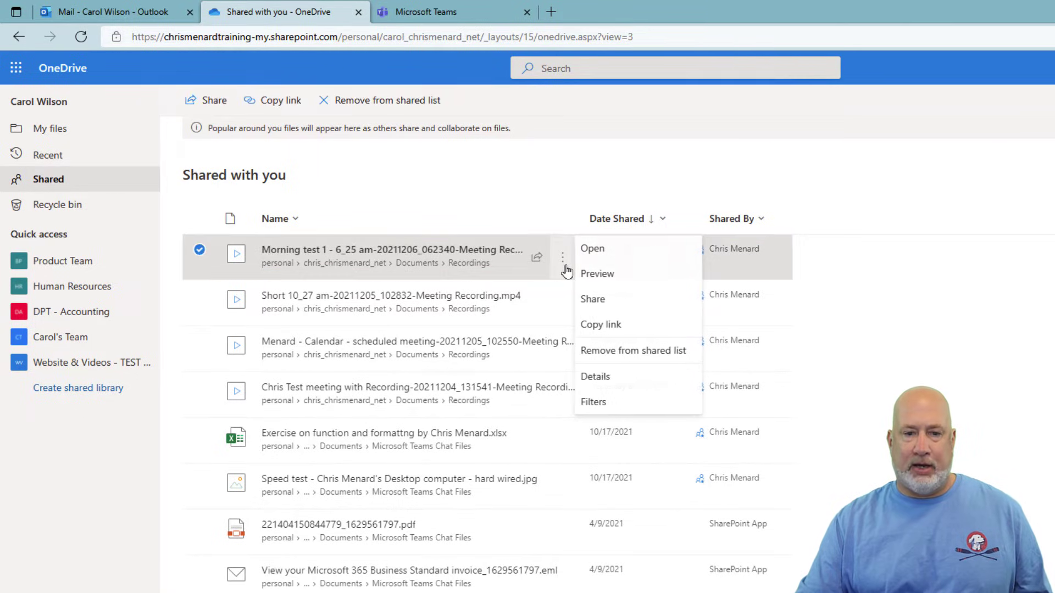
Open the Morning test 1 recording from the shared files, then close it again.
{"action": "left_click", "coordinate": [620, 257]}
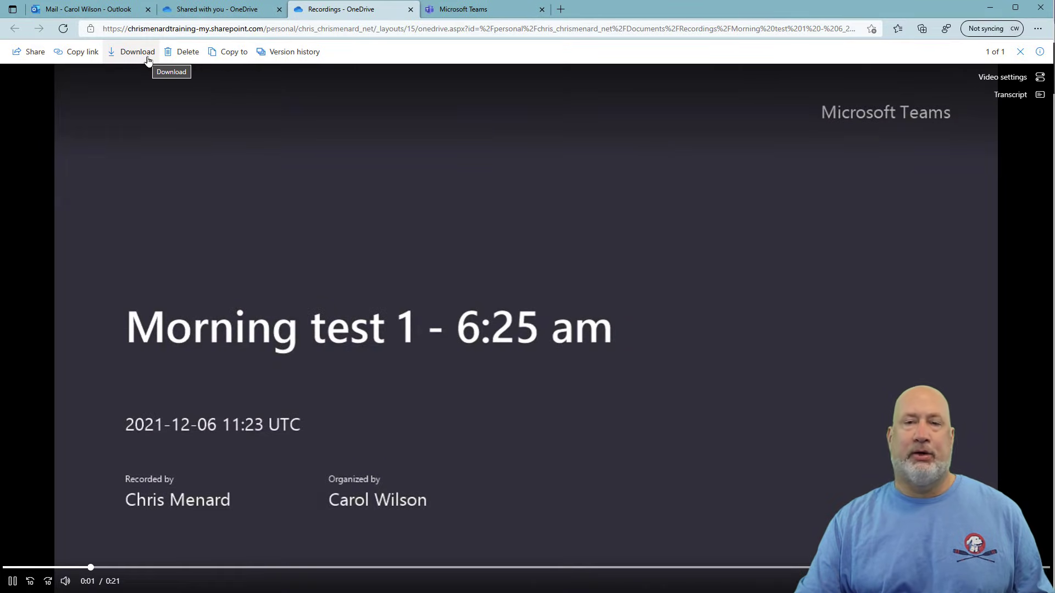
{"action": "key", "text": "ctrl+w"}
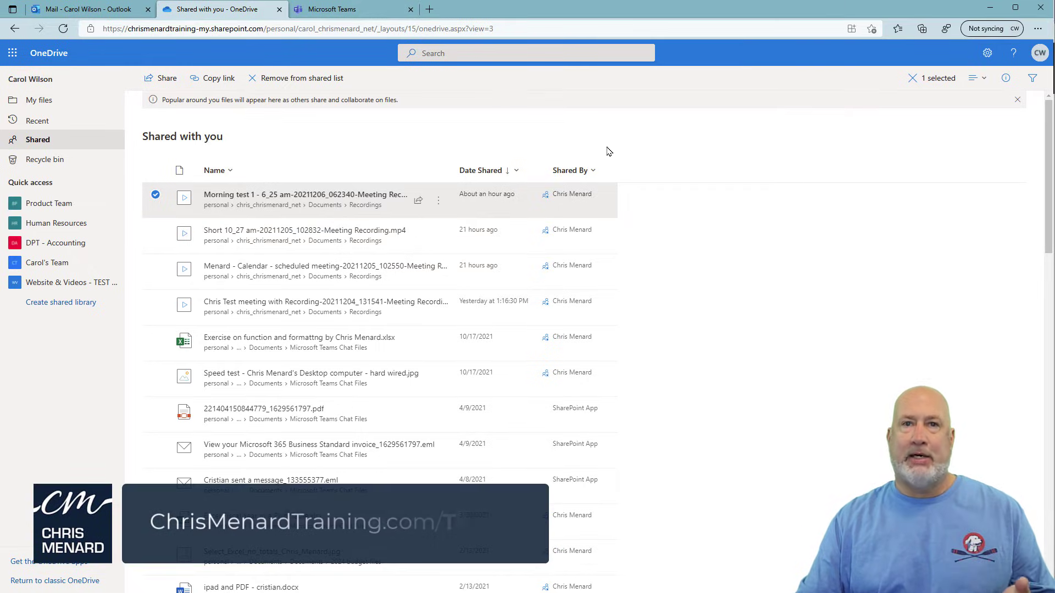
Switch to the invitee's Teams app and open the Morning test 2 - 6:41 am start meeting from the calendar.
{"action": "key", "text": "alt+Tab"}
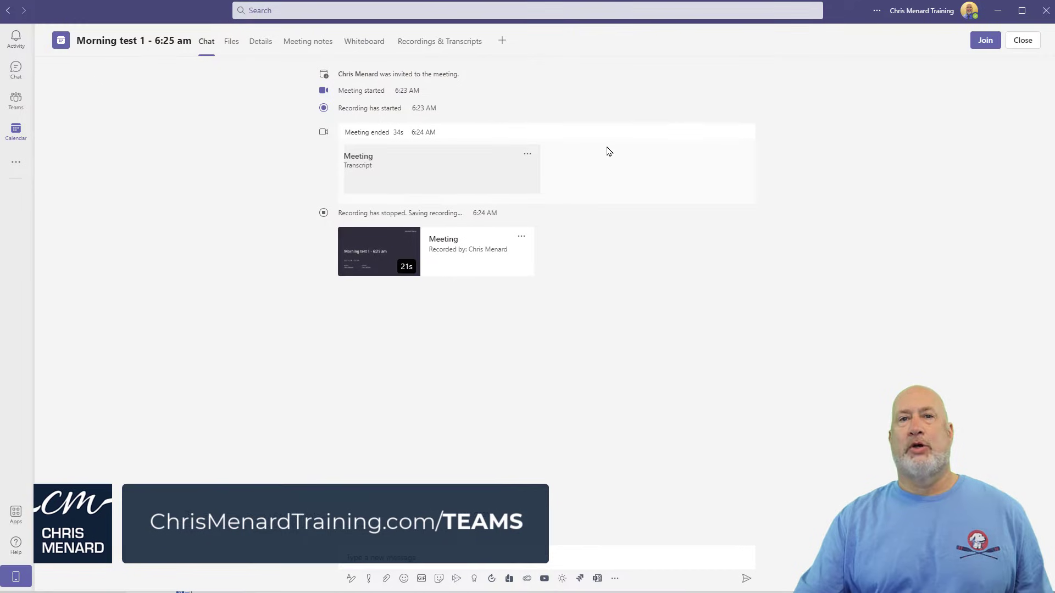
{"action": "left_click", "coordinate": [17, 138]}
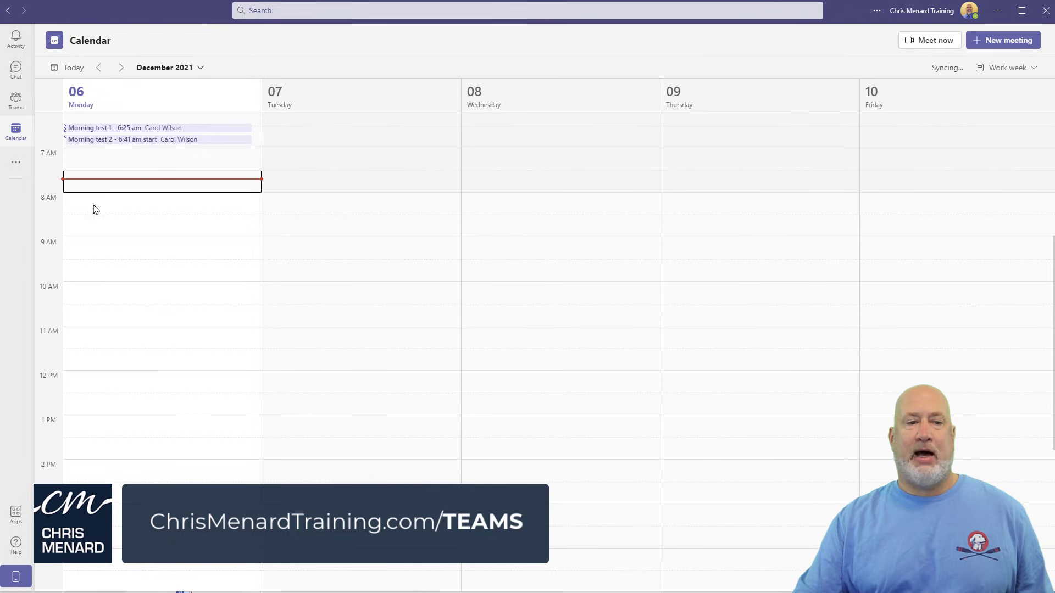
{"action": "left_click", "coordinate": [157, 142]}
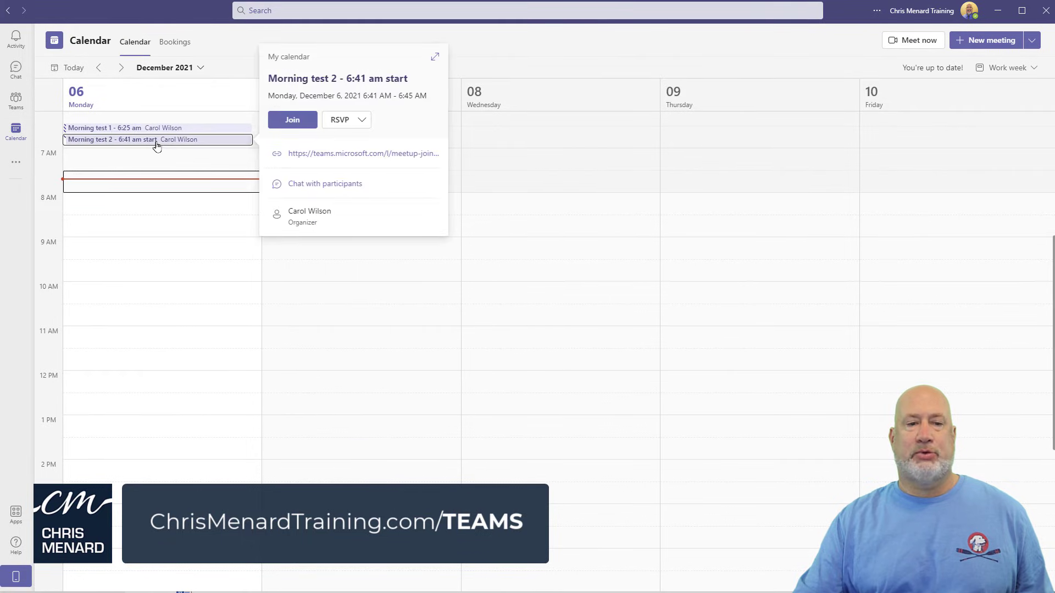
{"action": "double_click", "coordinate": [197, 141]}
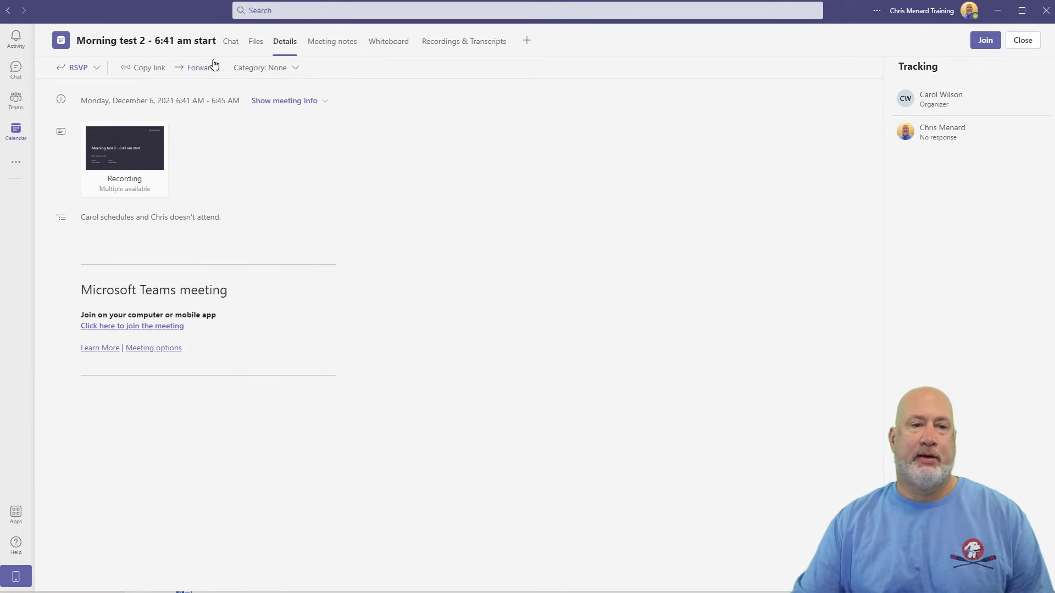
Review the Morning test 2 meeting's chat and details, ending on its recordings and transcripts.
{"action": "left_click", "coordinate": [230, 41]}
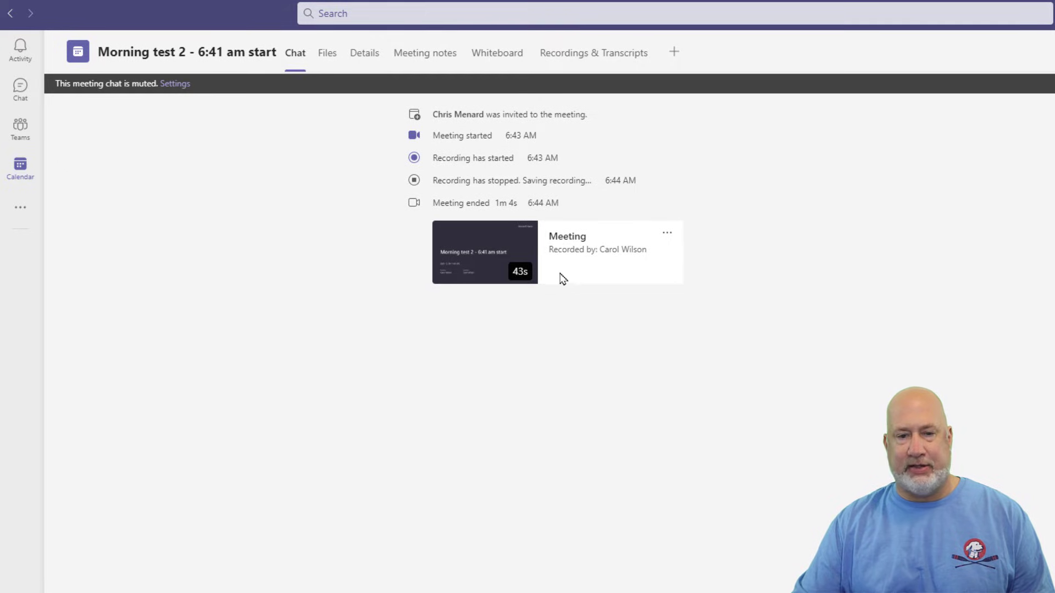
{"action": "left_click", "coordinate": [372, 69]}
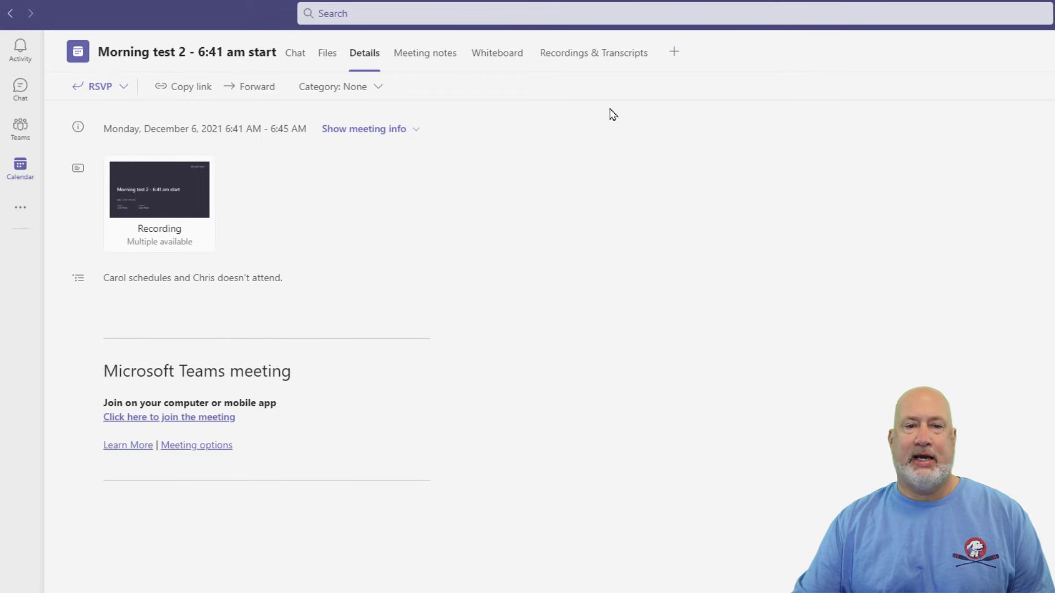
{"action": "left_click", "coordinate": [593, 64]}
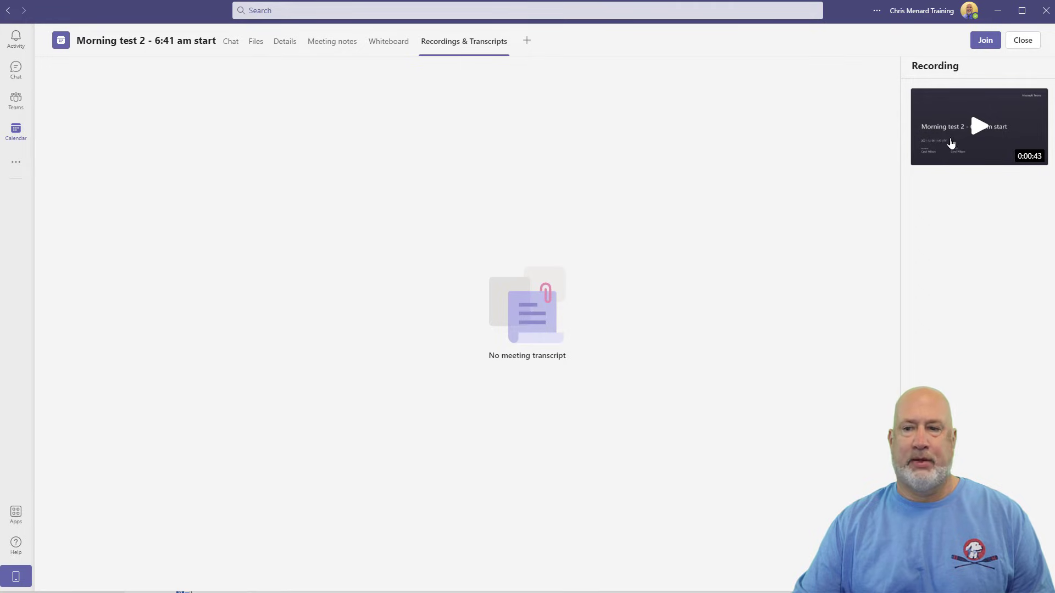
Return to the Morning test 2 chat and open its recording in OneDrive.
{"action": "left_click", "coordinate": [229, 43]}
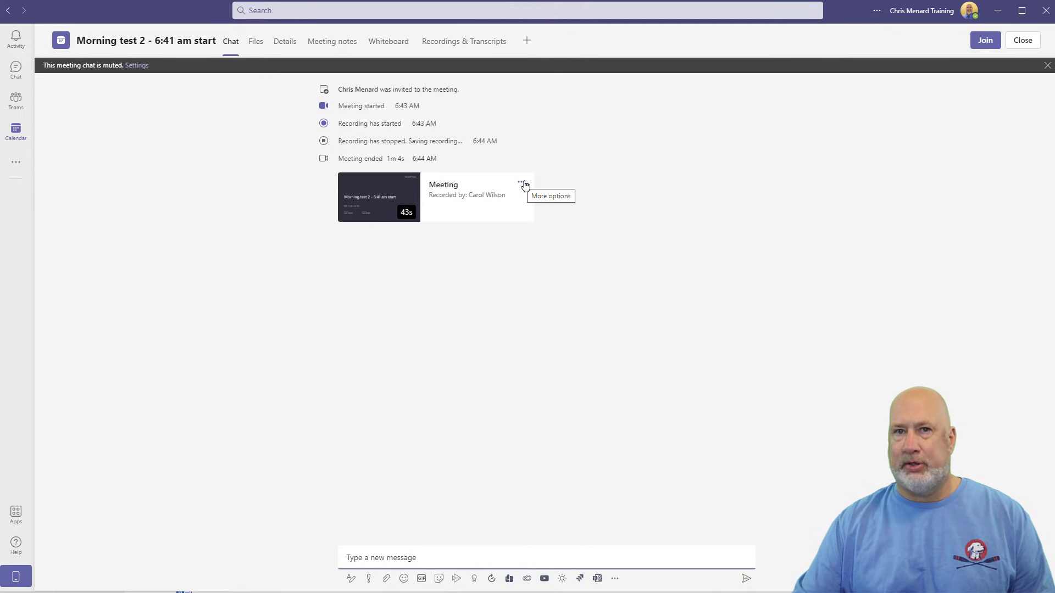
{"action": "left_click", "coordinate": [522, 184]}
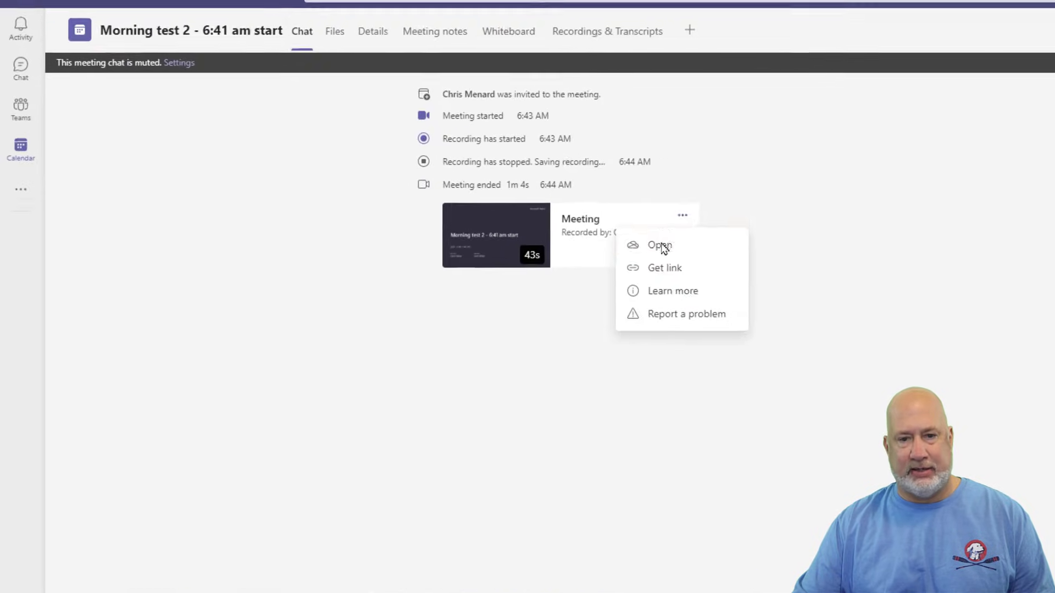
{"action": "left_click", "coordinate": [530, 212]}
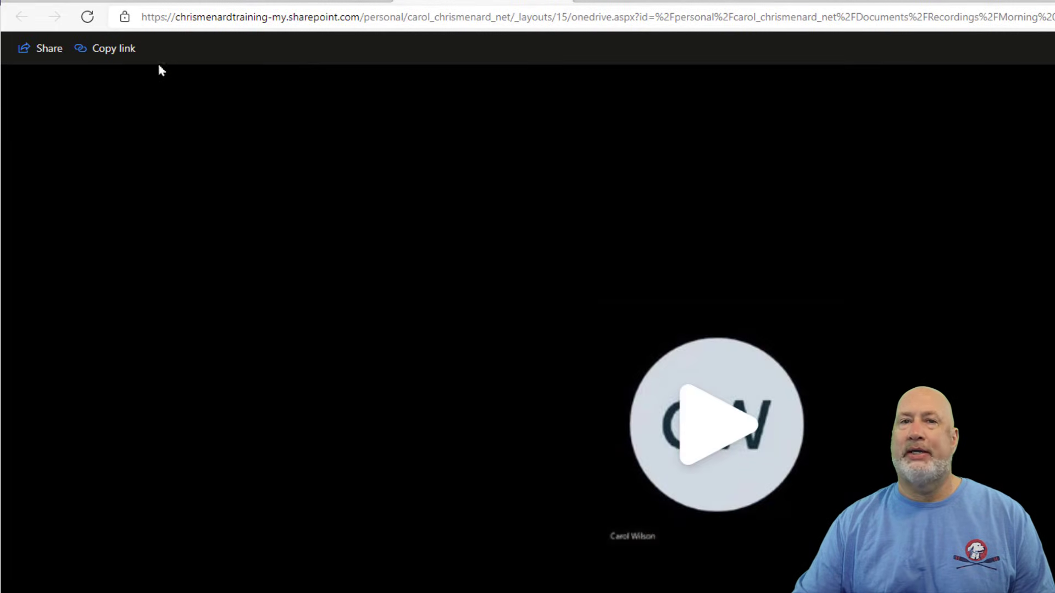
Go to My files in the invitee's OneDrive, sort the list by name in ascending order and open the Recordings folder.
{"action": "left_click", "coordinate": [562, 2]}
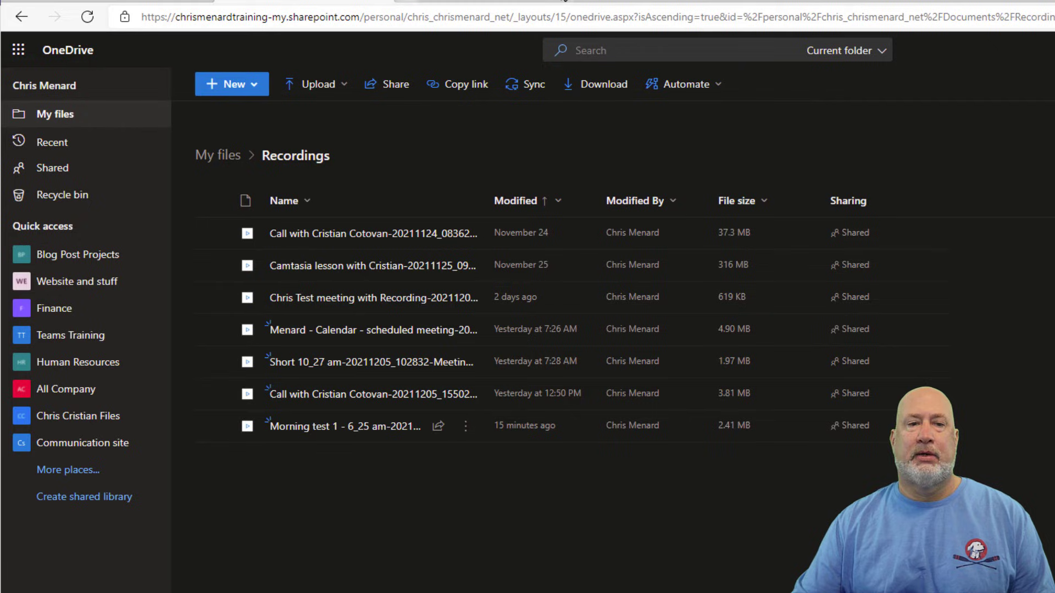
{"action": "left_click", "coordinate": [67, 126]}
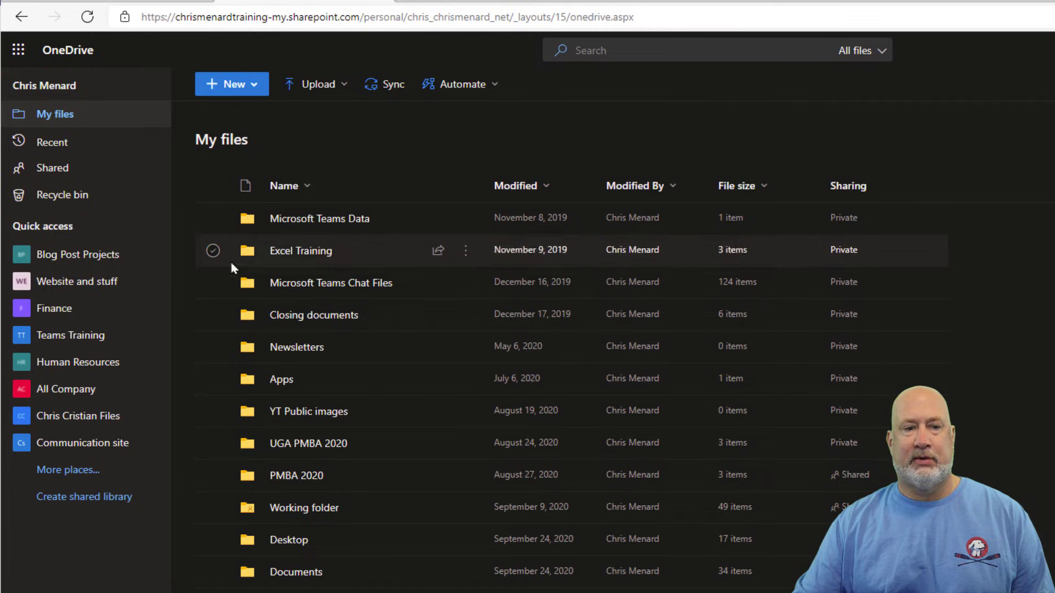
{"action": "left_click", "coordinate": [301, 190]}
{"action": "left_click", "coordinate": [327, 216]}
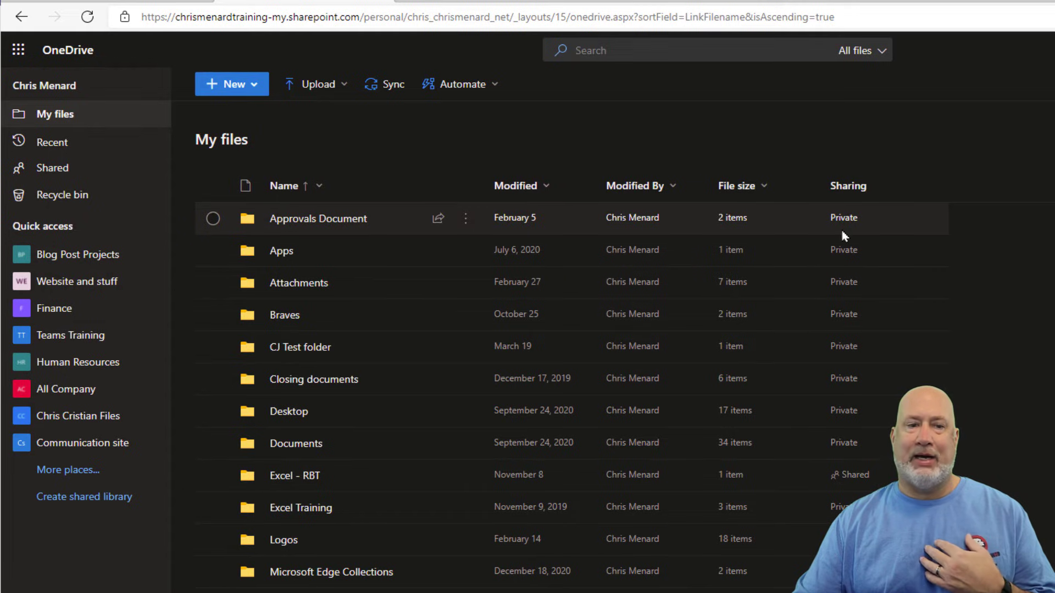
{"action": "scroll", "coordinate": [756, 304], "scroll_direction": "down", "scroll_amount": 5}
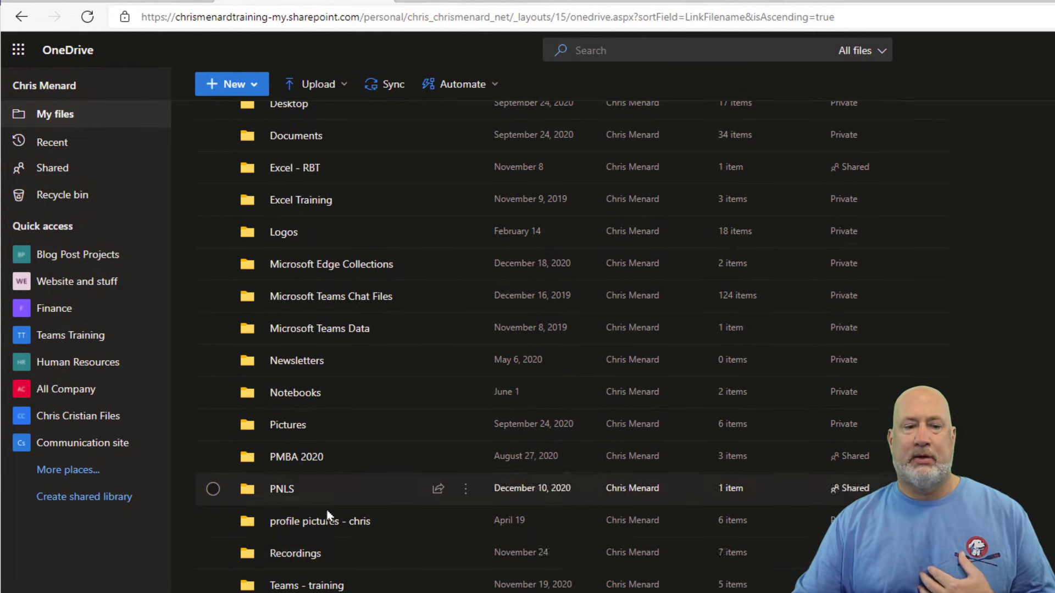
{"action": "left_click", "coordinate": [306, 551]}
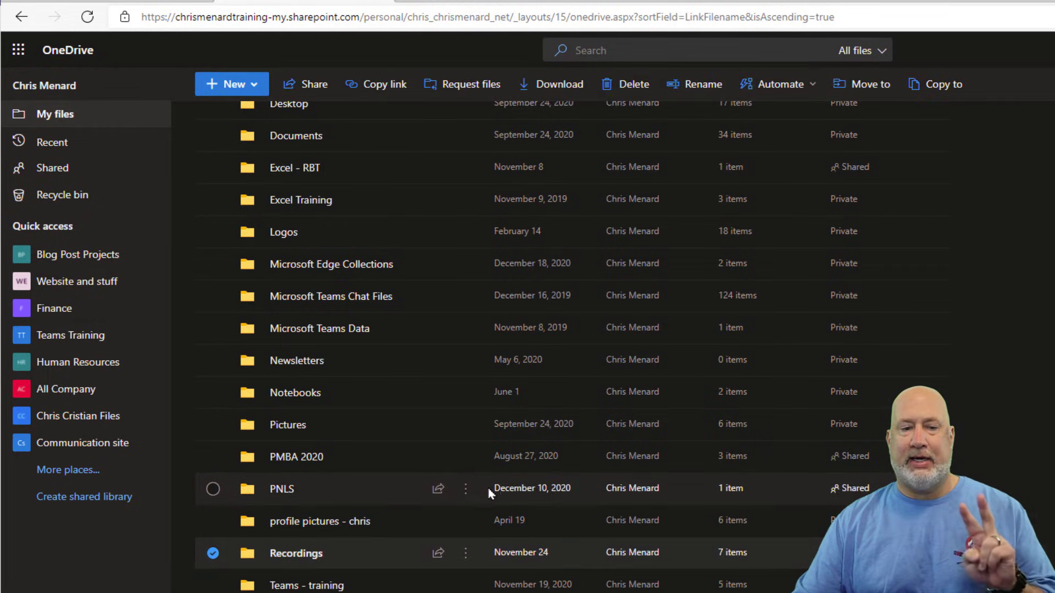
{"action": "left_click", "coordinate": [322, 555]}
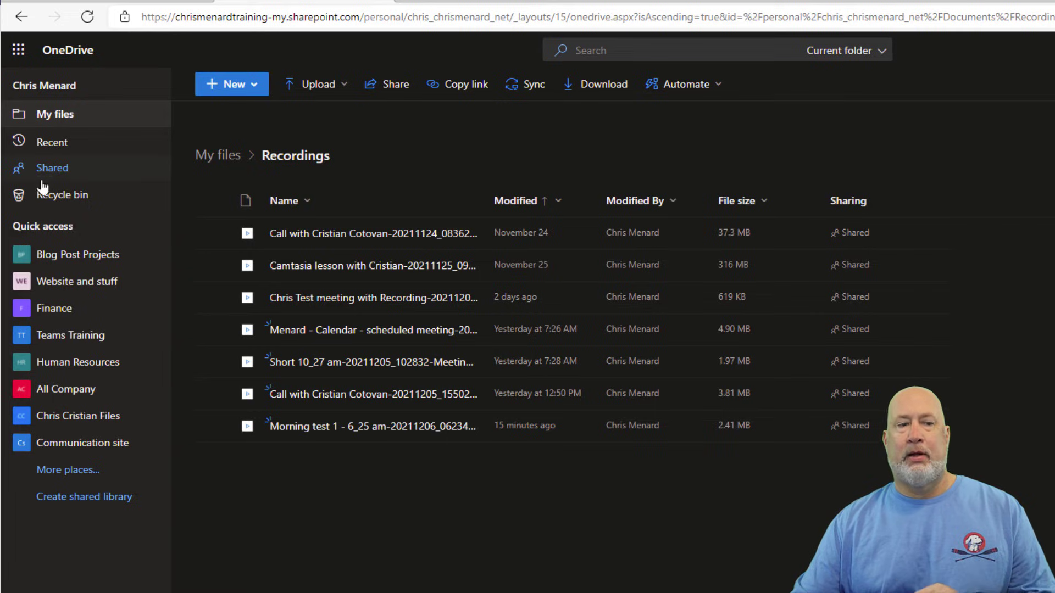
Look through the files shared with the invitee for the Morning test 2 recording.
{"action": "left_click", "coordinate": [64, 179]}
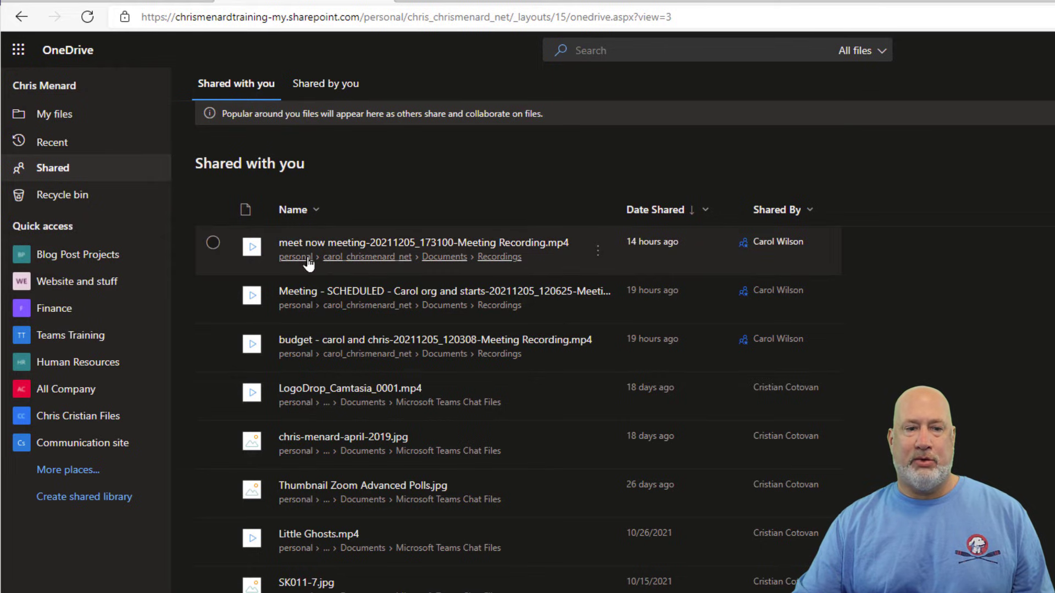
{"action": "scroll", "coordinate": [672, 368], "scroll_direction": "down", "scroll_amount": 20}
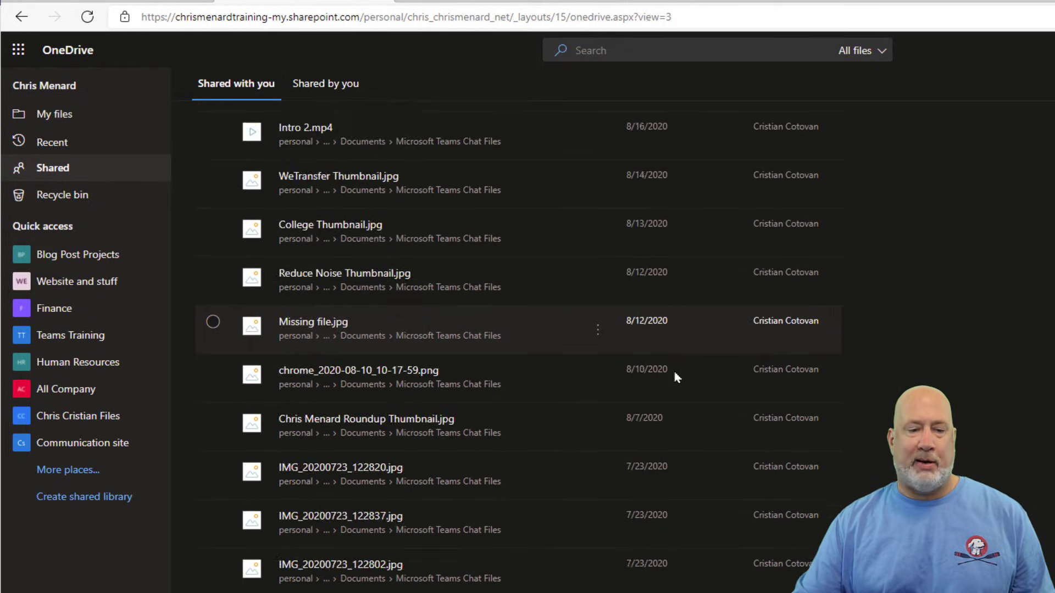
{"action": "scroll", "coordinate": [681, 377], "scroll_direction": "down", "scroll_amount": 8}
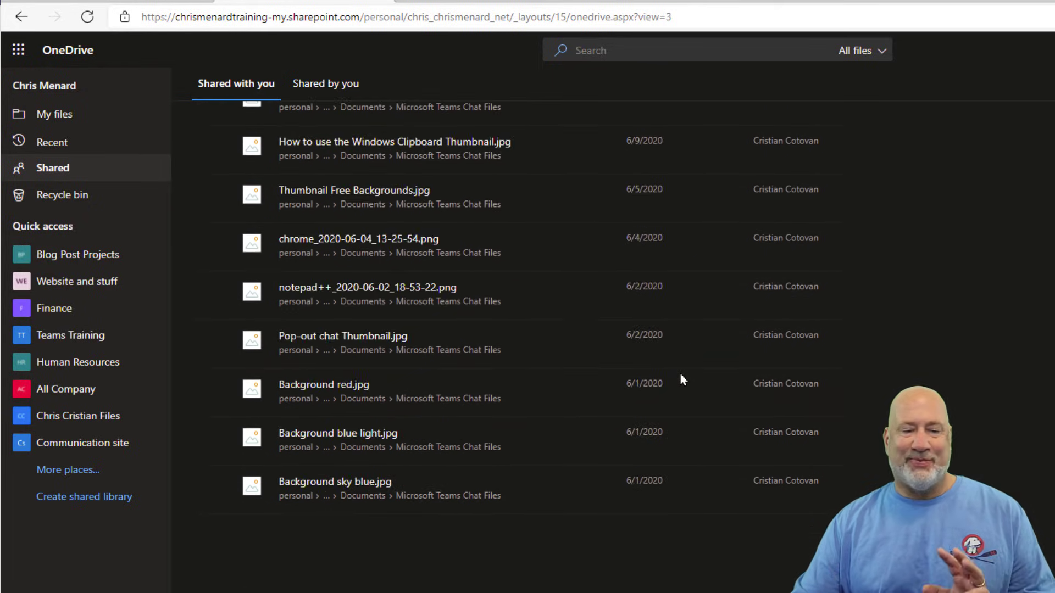
{"action": "scroll", "coordinate": [681, 376], "scroll_direction": "up", "scroll_amount": 20}
{"action": "scroll", "coordinate": [681, 380], "scroll_direction": "up", "scroll_amount": 10}
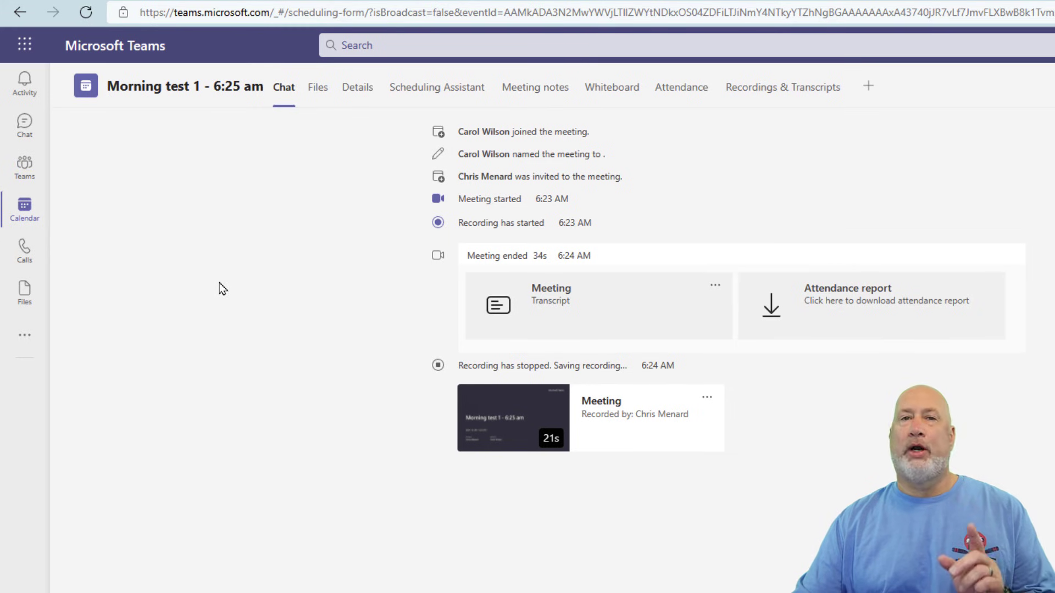
Show the organizer's Teams calendar and the available new meeting types, then dismiss the options.
{"action": "left_click", "coordinate": [25, 212]}
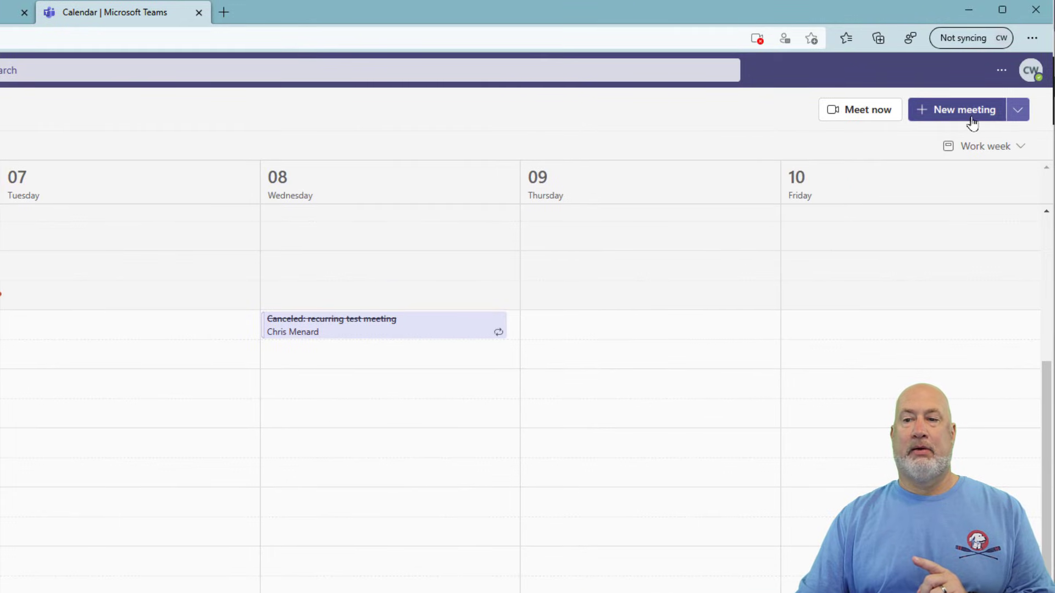
{"action": "left_click", "coordinate": [1020, 118]}
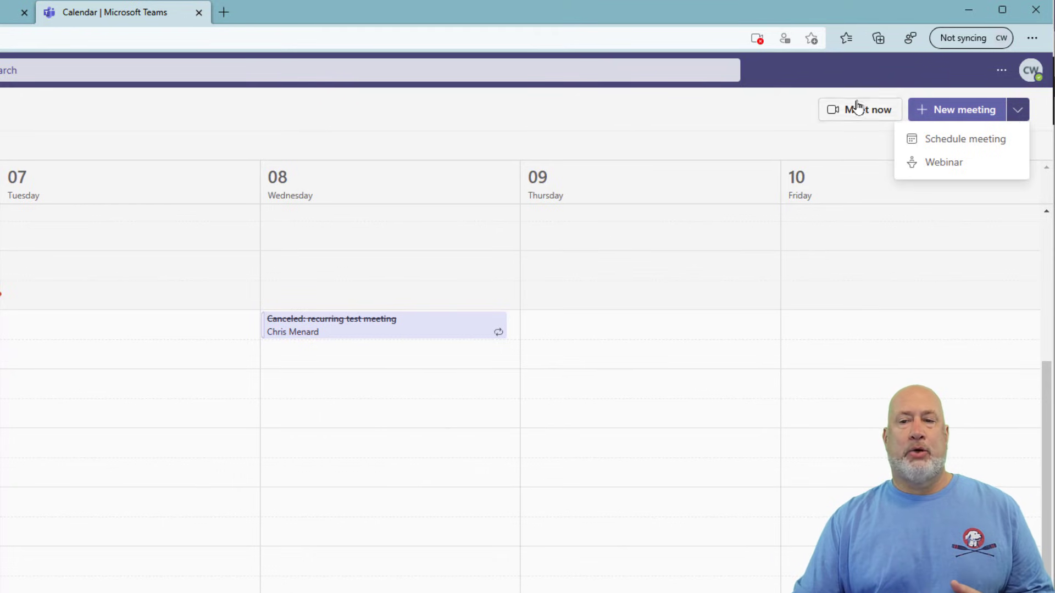
{"action": "left_click", "coordinate": [624, 145]}
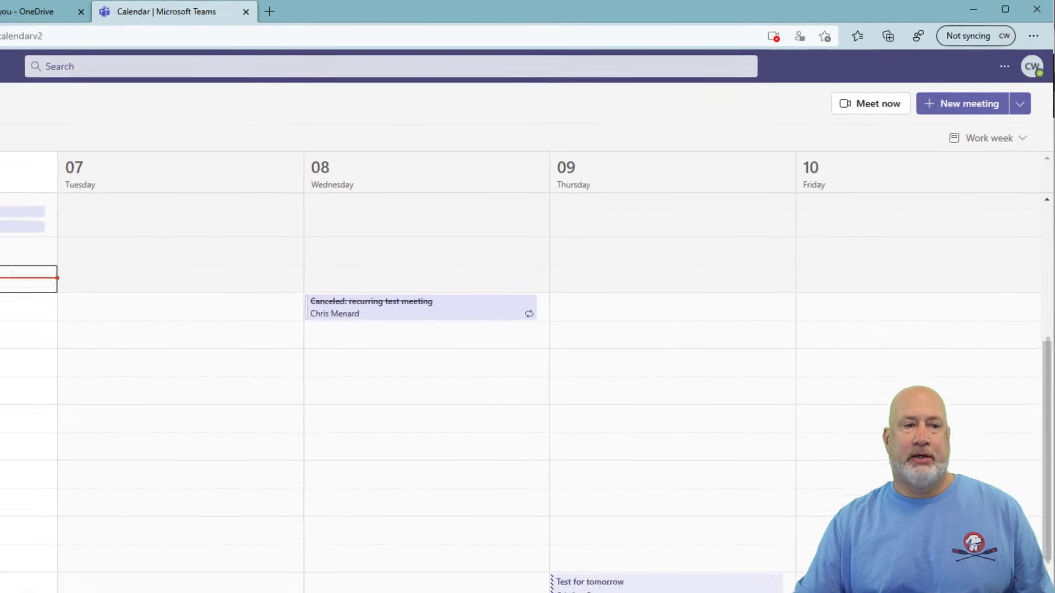
Review the Morning test 2 and Morning test 1 meeting chats in the organizer's Teams chat list.
{"action": "left_click", "coordinate": [19, 113]}
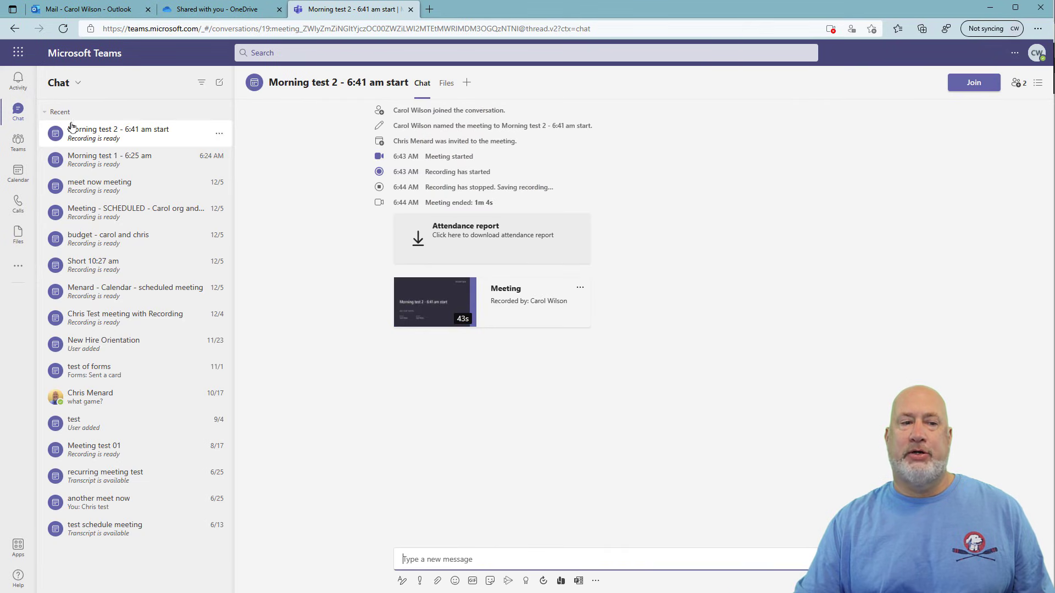
{"action": "left_click", "coordinate": [46, 114]}
{"action": "left_click", "coordinate": [47, 116]}
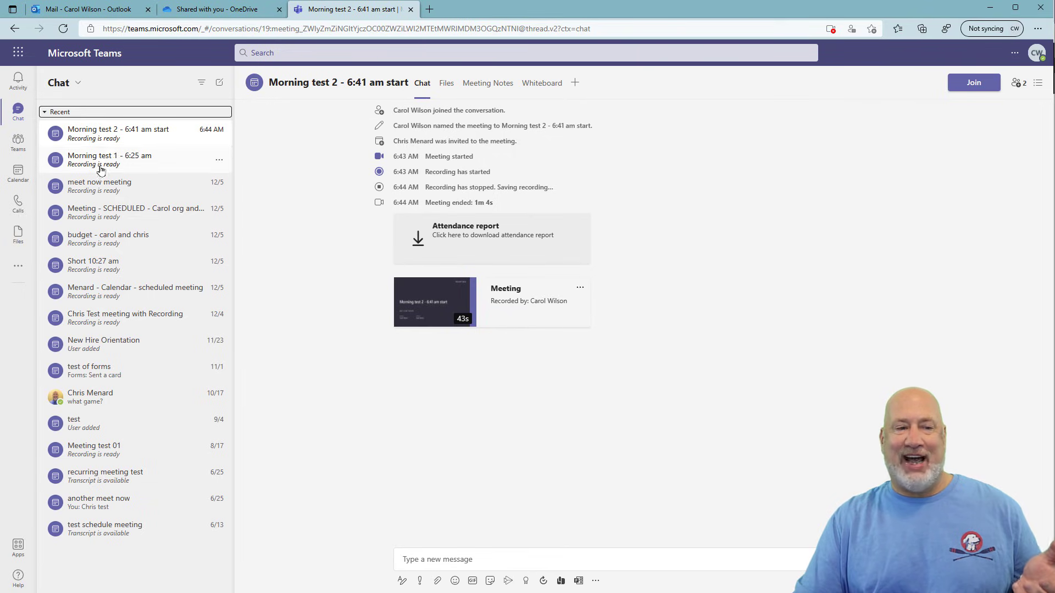
{"action": "left_click", "coordinate": [121, 161]}
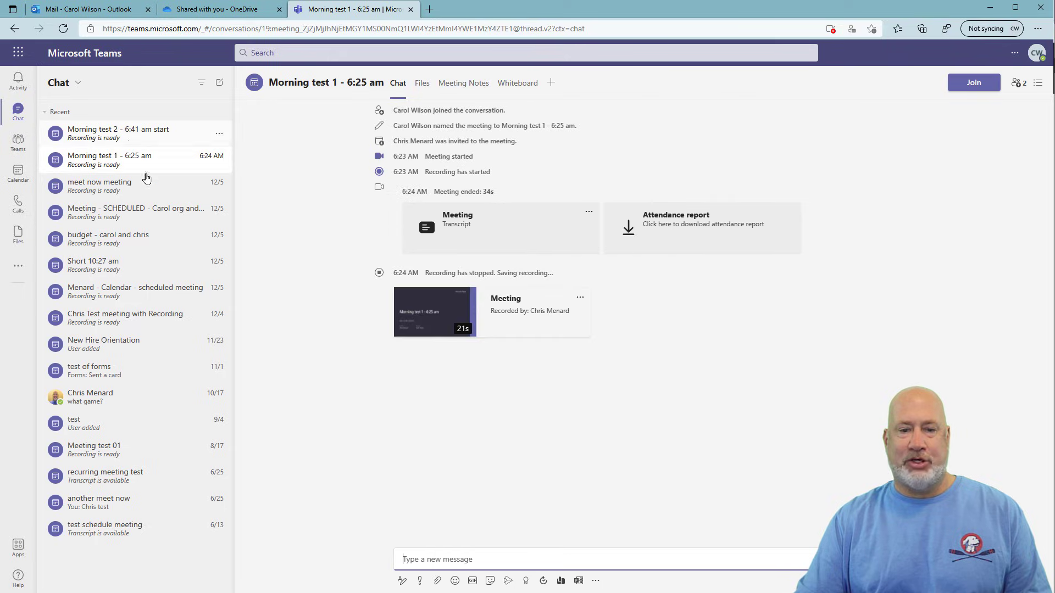
Switch to the invitee's Teams app and compare its calendar with the chat list, ending on the teams and channels.
{"action": "key", "text": "alt+Tab"}
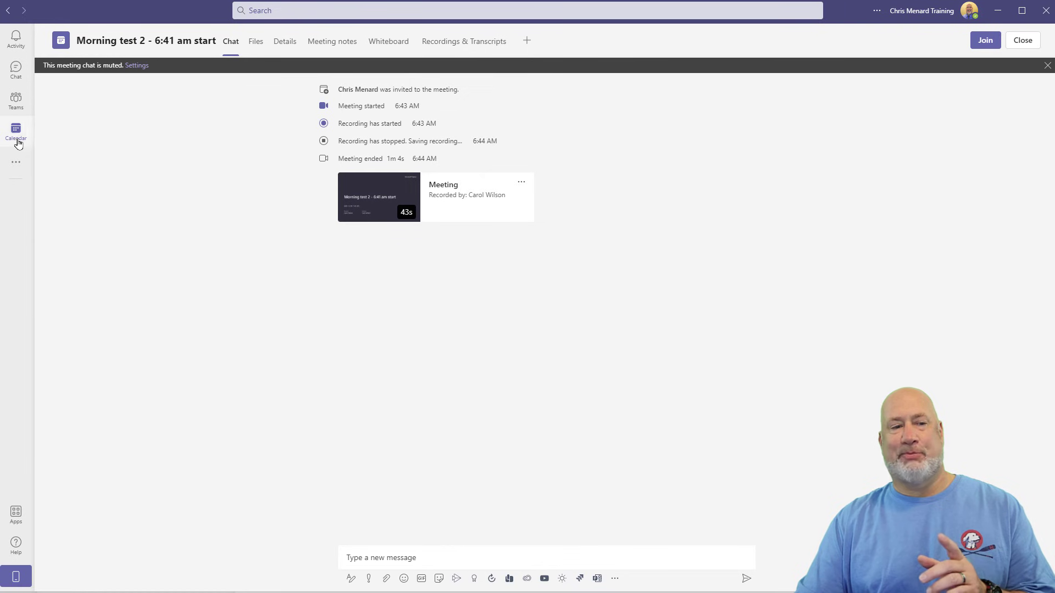
{"action": "left_click", "coordinate": [17, 142]}
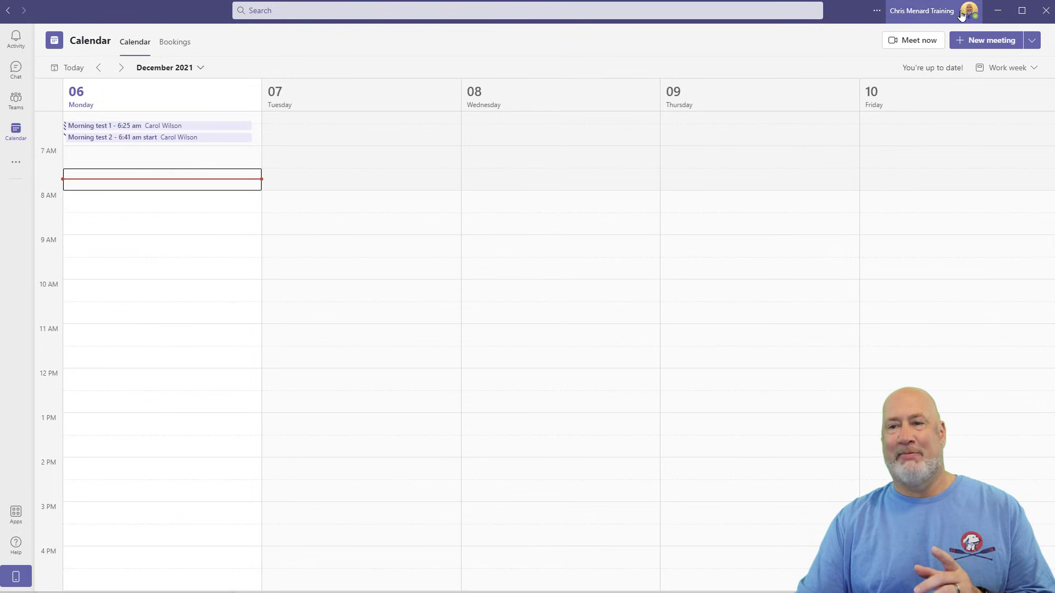
{"action": "left_click", "coordinate": [16, 70]}
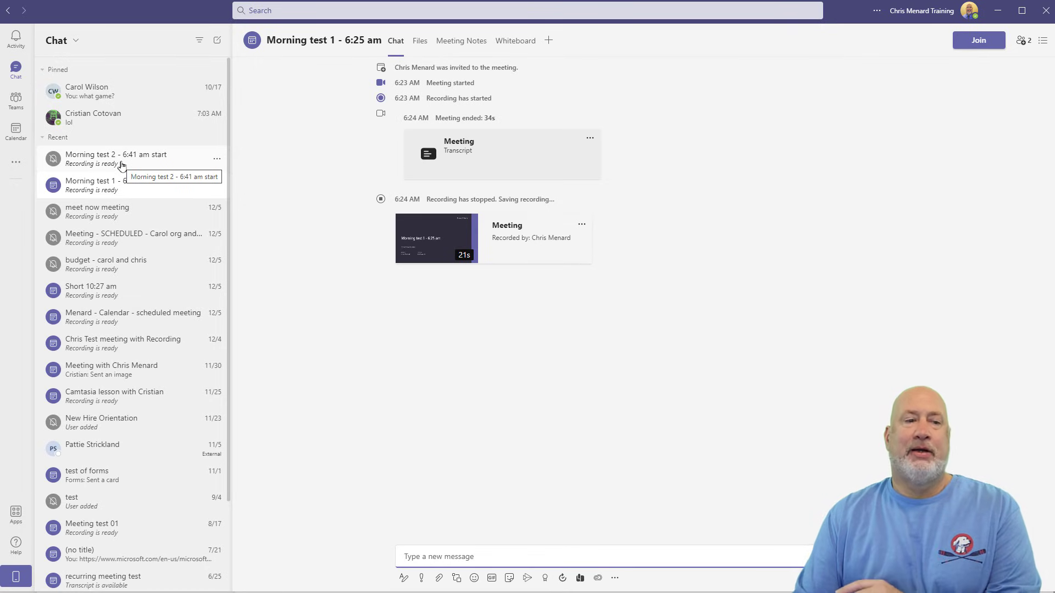
{"action": "left_click", "coordinate": [16, 131]}
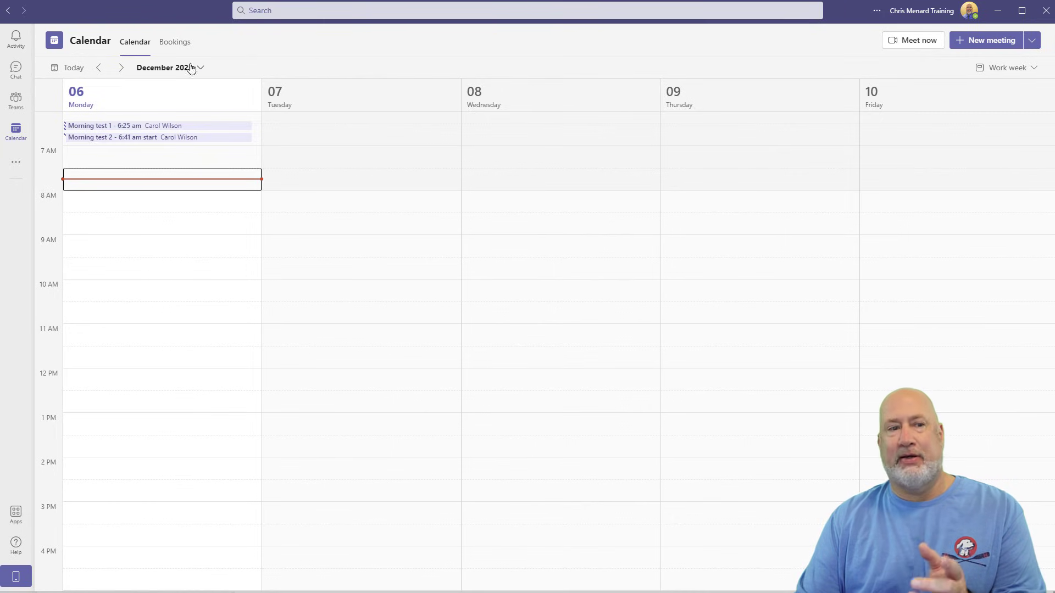
{"action": "left_click", "coordinate": [15, 69]}
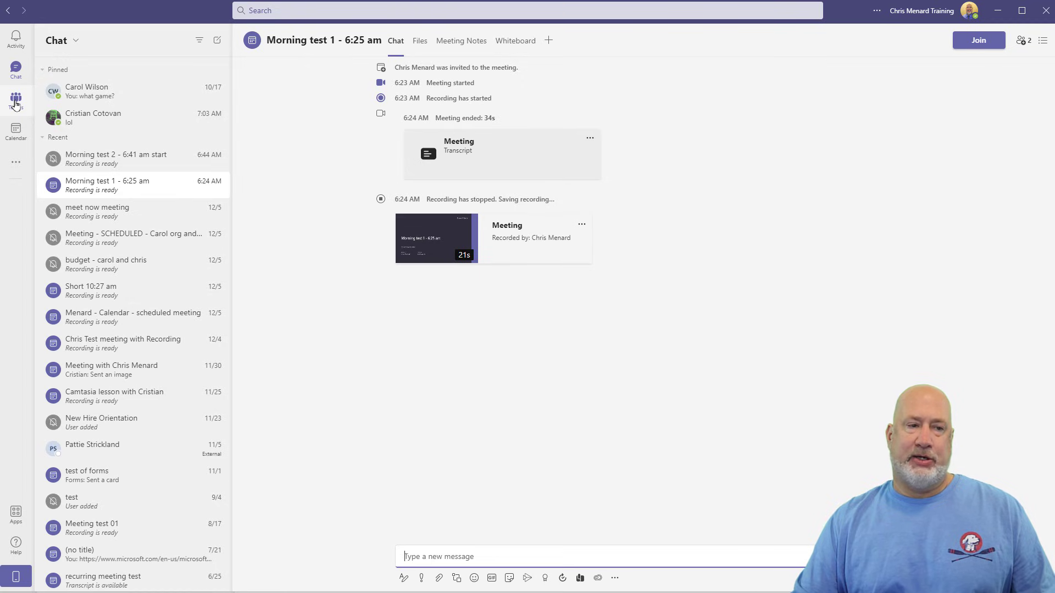
{"action": "left_click", "coordinate": [15, 105]}
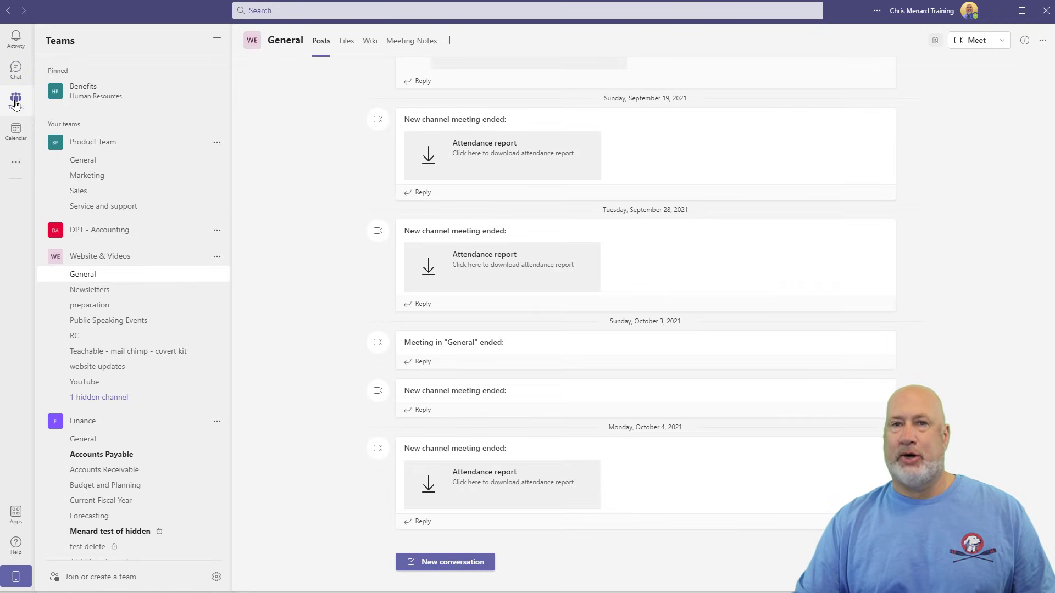